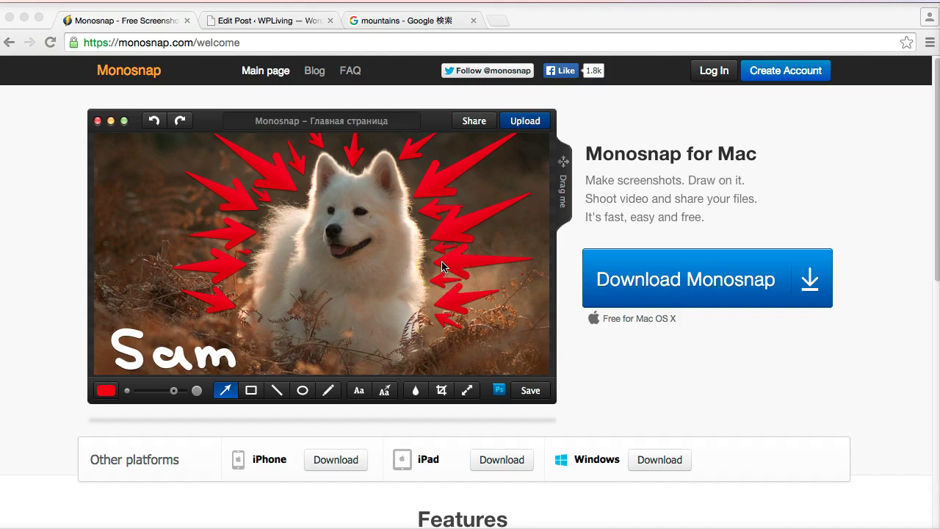
Switch to the WordPress Edit Post screen and click into the empty draft body.
{"action": "left_click", "coordinate": [416, 282]}
{"action": "left_click", "coordinate": [395, 278]}
{"action": "scroll", "coordinate": [571, 246], "scroll_direction": "down", "scroll_amount": 10}
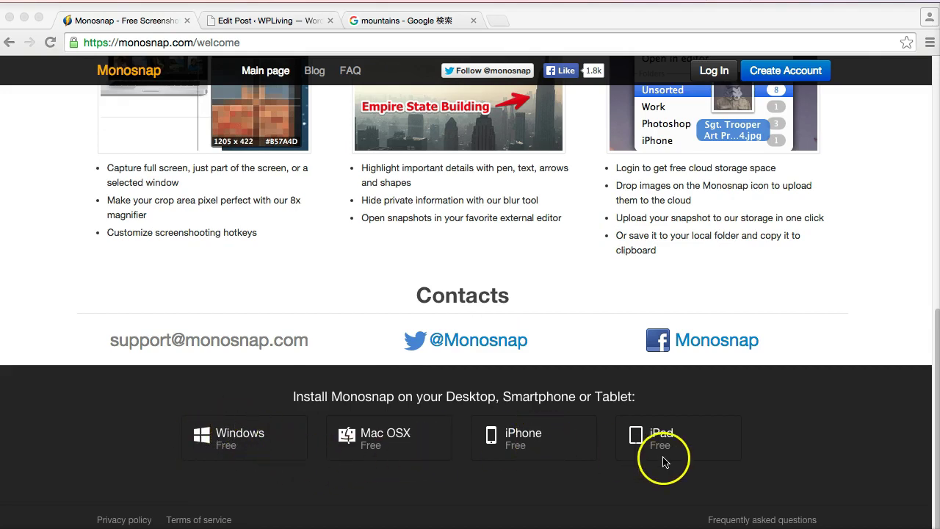
{"action": "scroll", "coordinate": [428, 342], "scroll_direction": "up", "scroll_amount": 10}
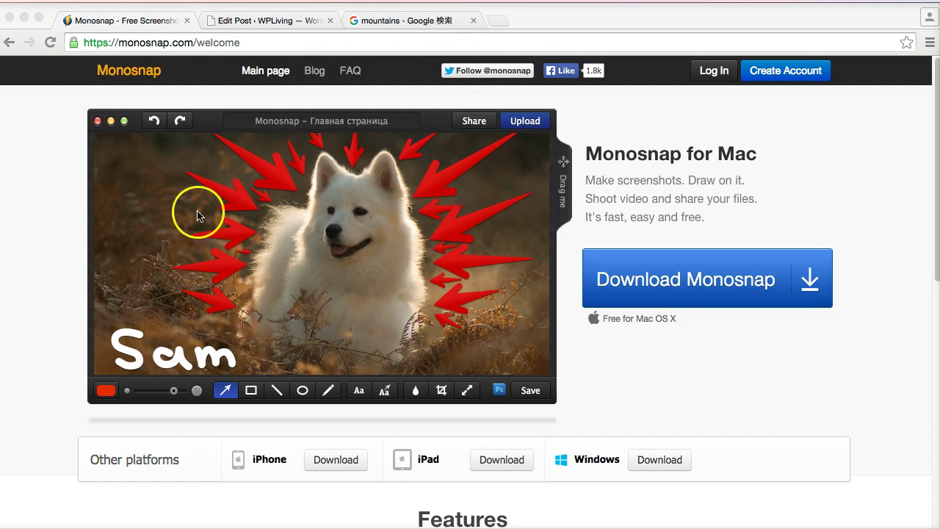
{"action": "left_click", "coordinate": [246, 22]}
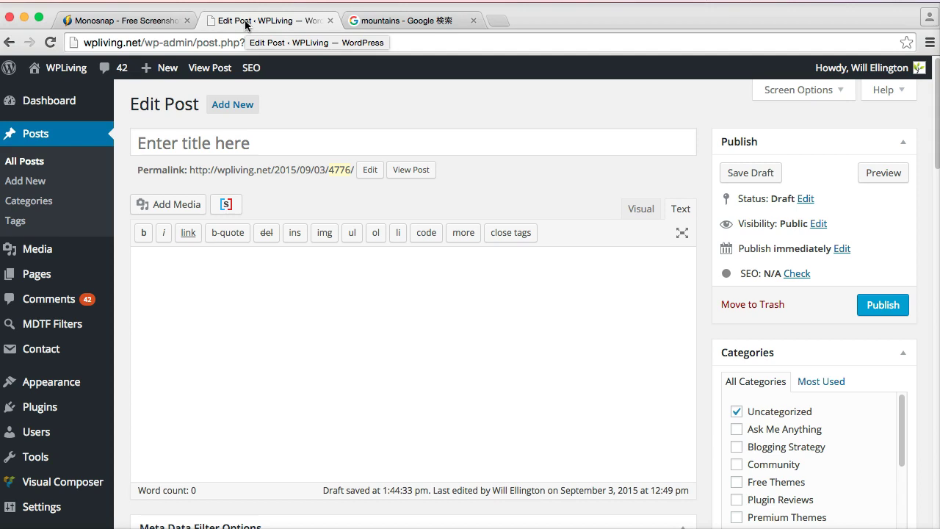
{"action": "left_click", "coordinate": [285, 276]}
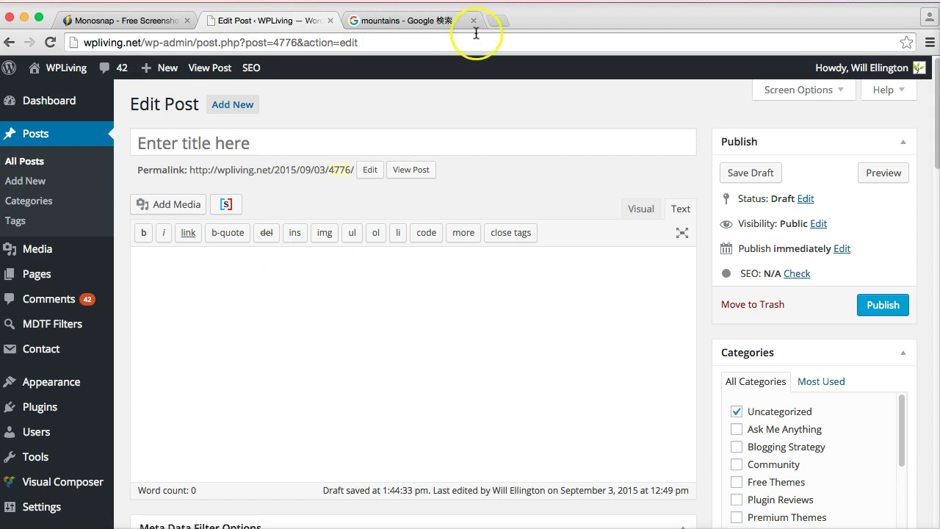
Check the Google mountain image results, then return to the draft and bring up Insert Media.
{"action": "left_click", "coordinate": [434, 19]}
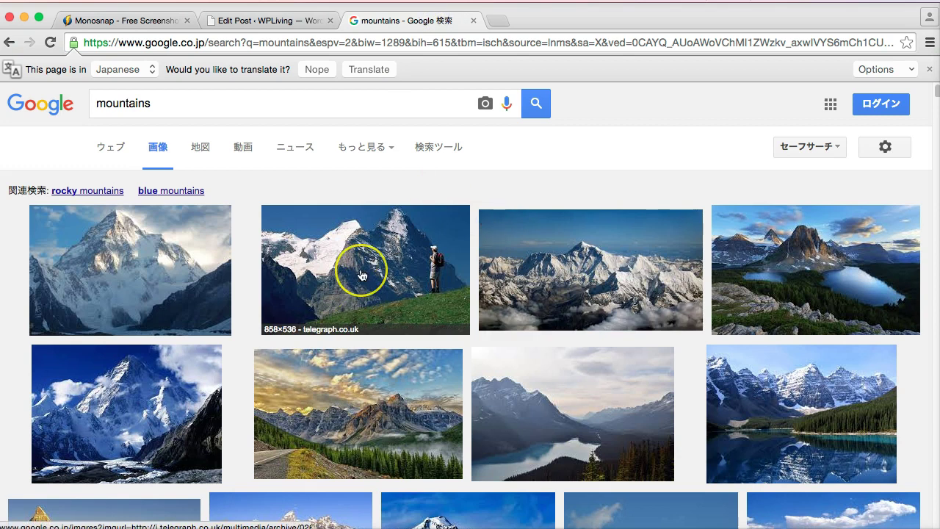
{"action": "left_click", "coordinate": [274, 20]}
{"action": "left_click", "coordinate": [315, 248]}
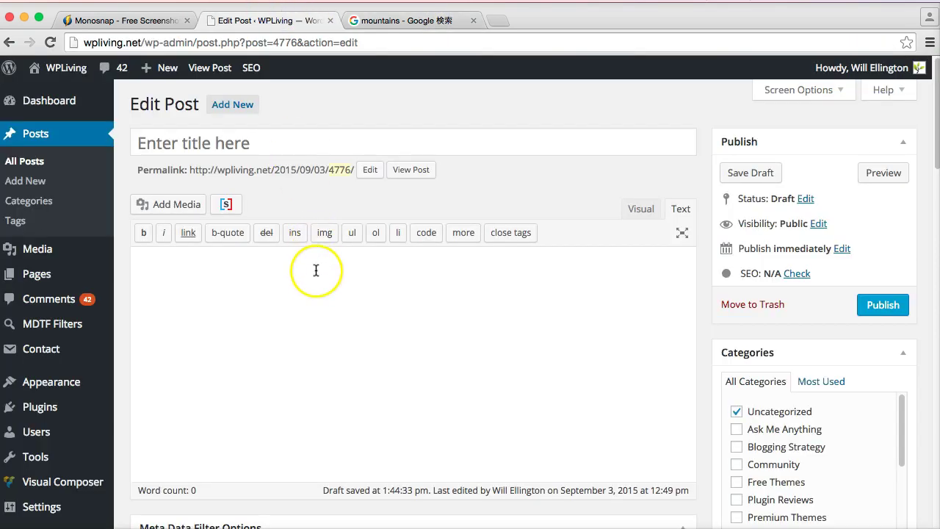
{"action": "left_click", "coordinate": [176, 204]}
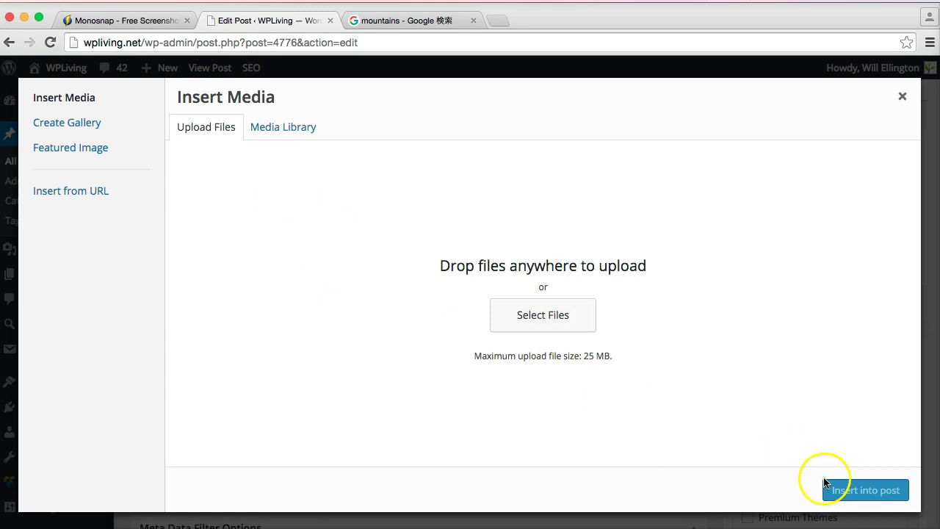
{"action": "left_click", "coordinate": [903, 98]}
{"action": "left_click", "coordinate": [260, 321]}
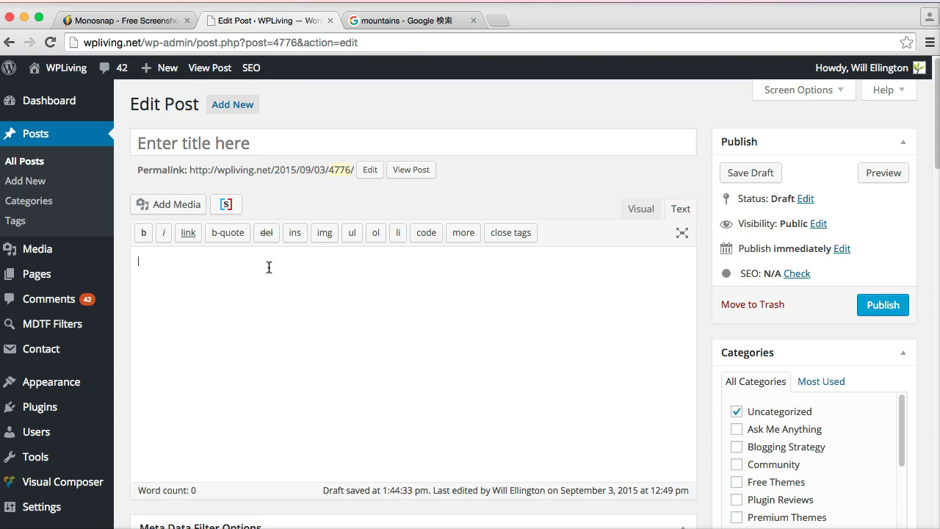
{"action": "left_click", "coordinate": [292, 328]}
Open the enlarged telegraph.co.uk hiker mountain photo preview in Google Images.
{"action": "left_click", "coordinate": [400, 21]}
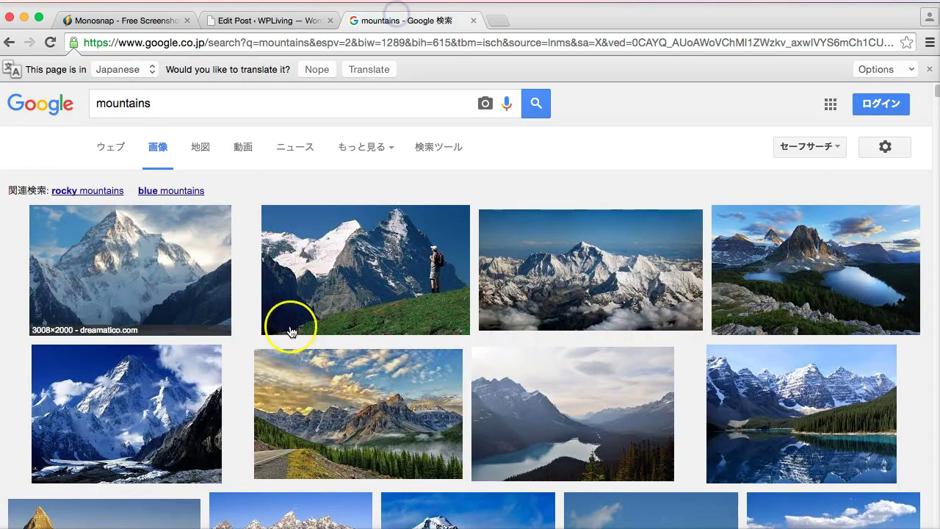
{"action": "left_click", "coordinate": [309, 267]}
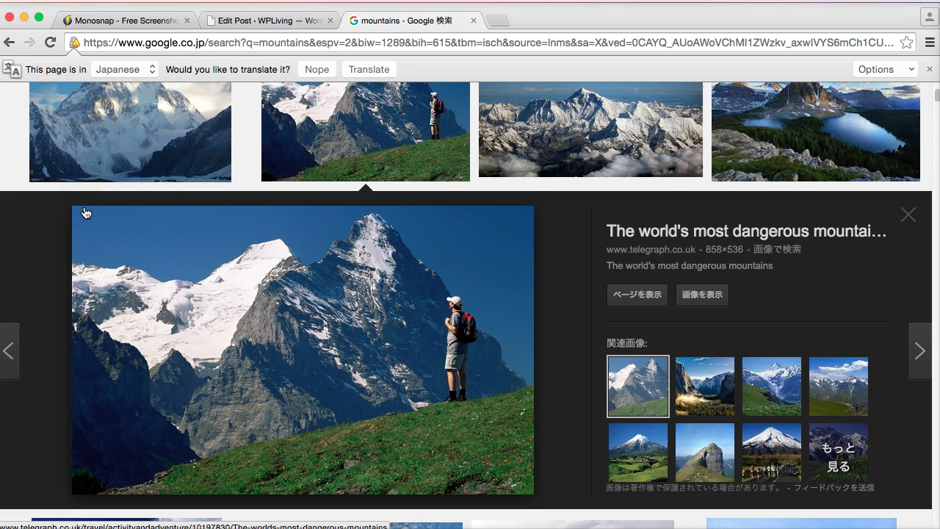
{"action": "left_click", "coordinate": [81, 205]}
{"action": "left_click", "coordinate": [267, 24]}
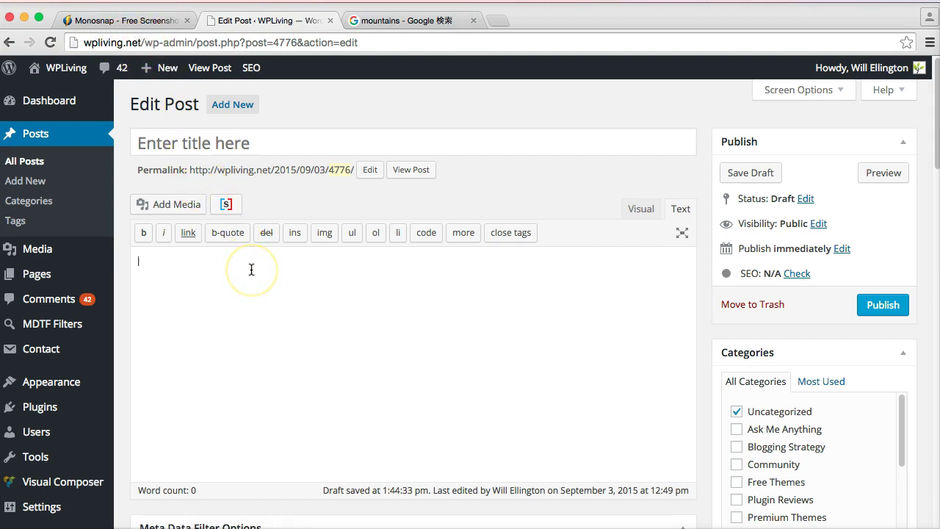
{"action": "left_click", "coordinate": [384, 25]}
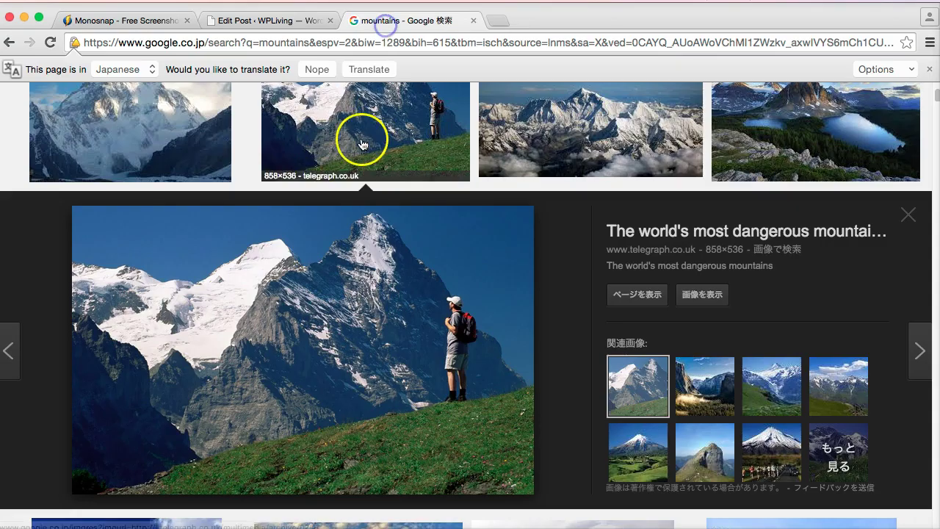
{"action": "left_click", "coordinate": [274, 19]}
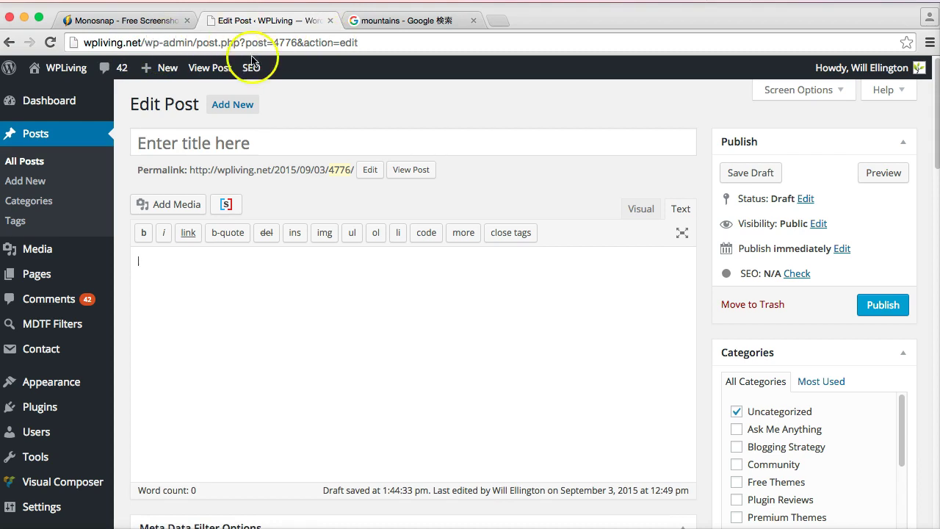
{"action": "left_click", "coordinate": [394, 18]}
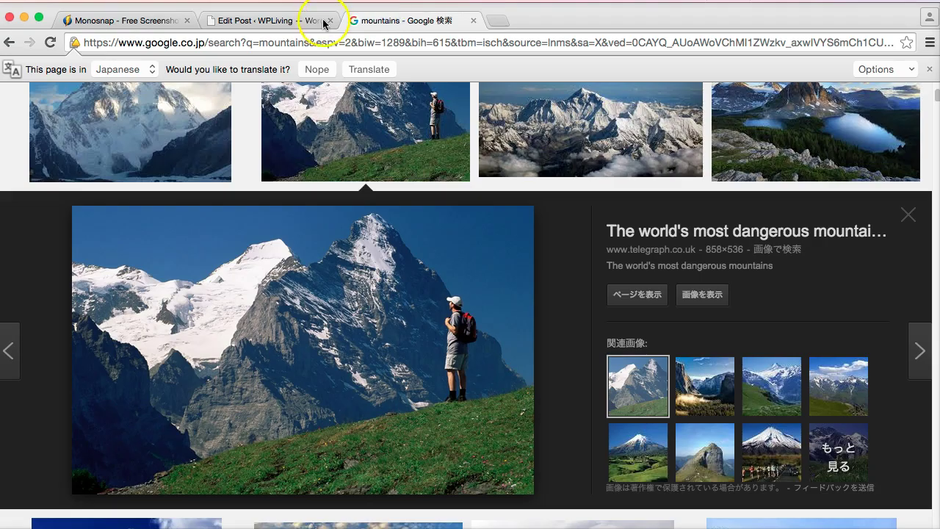
Return to the empty draft body, open its right-click editing menu, and dismiss it unused.
{"action": "left_click", "coordinate": [294, 21]}
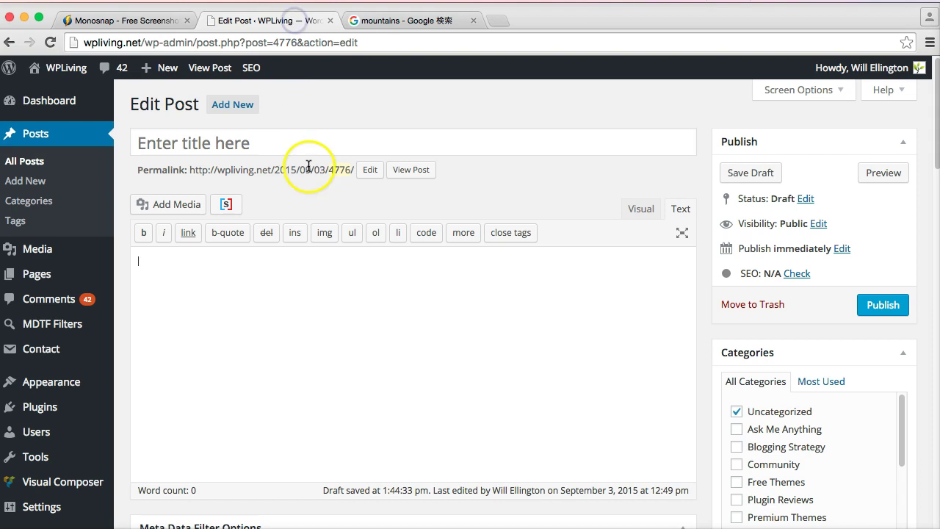
{"action": "left_click", "coordinate": [293, 328]}
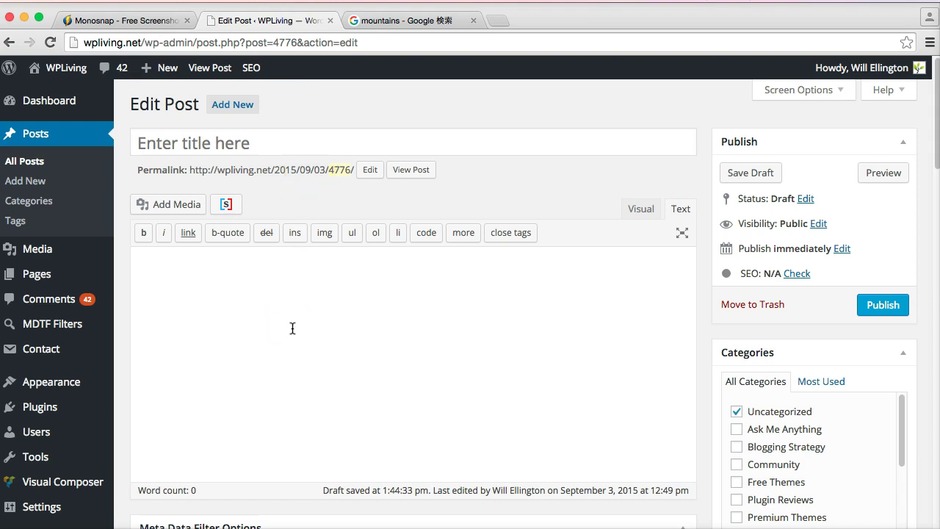
{"action": "mouse_move", "coordinate": [288, 330]}
{"action": "left_mouse_down"}
{"action": "mouse_move", "coordinate": [279, 331]}
{"action": "mouse_move", "coordinate": [236, 266]}
{"action": "left_mouse_up"}
{"action": "right_click", "coordinate": [236, 266]}
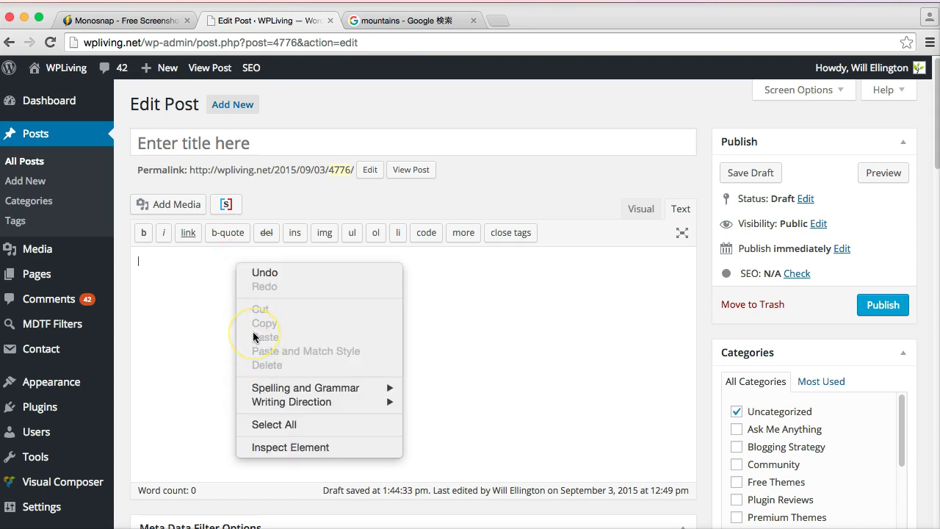
{"action": "left_click", "coordinate": [194, 296]}
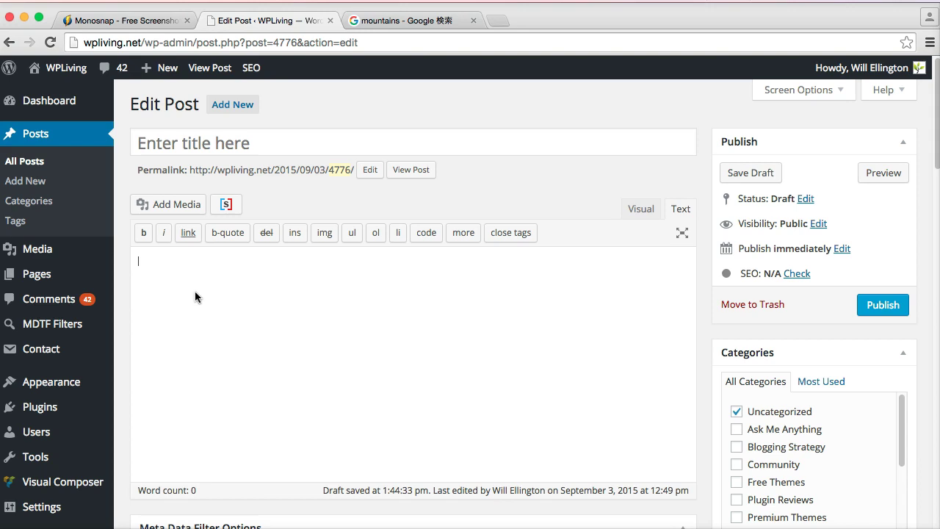
{"action": "left_click", "coordinate": [428, 20]}
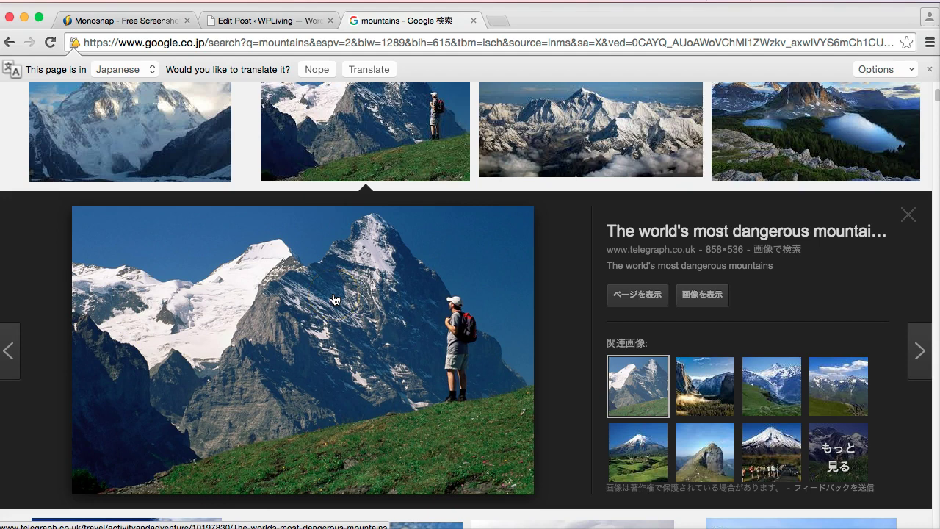
{"action": "left_click", "coordinate": [261, 24]}
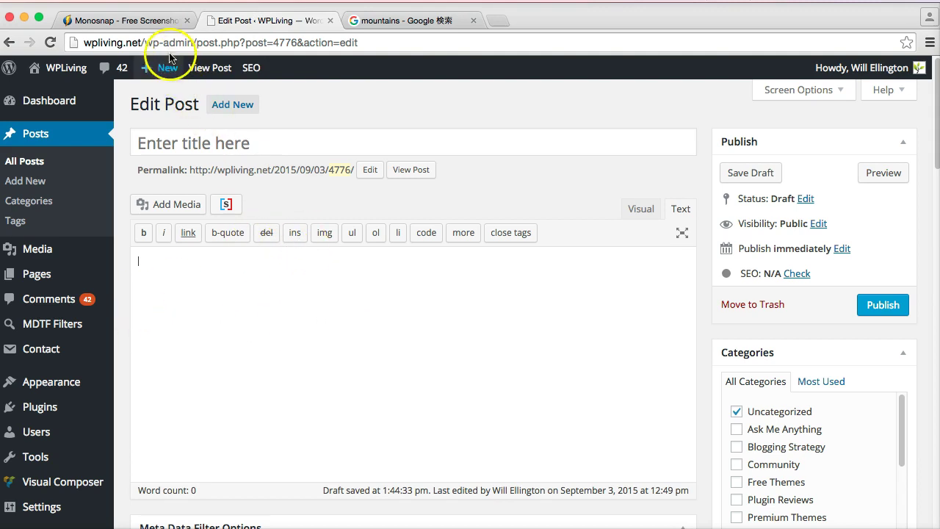
{"action": "mouse_move", "coordinate": [166, 67]}
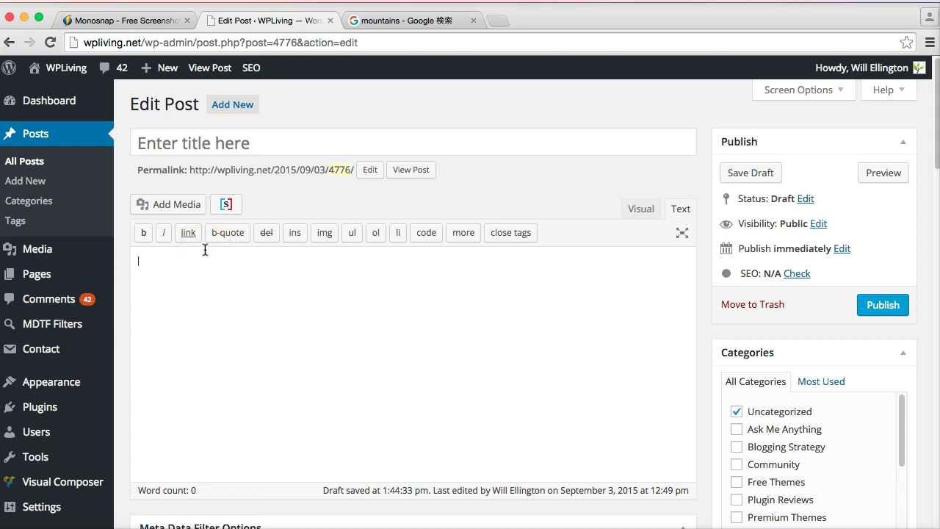
Show the Monosnap for Mac welcome page and open Monosnap's General preferences from the menu bar.
{"action": "left_click", "coordinate": [120, 24]}
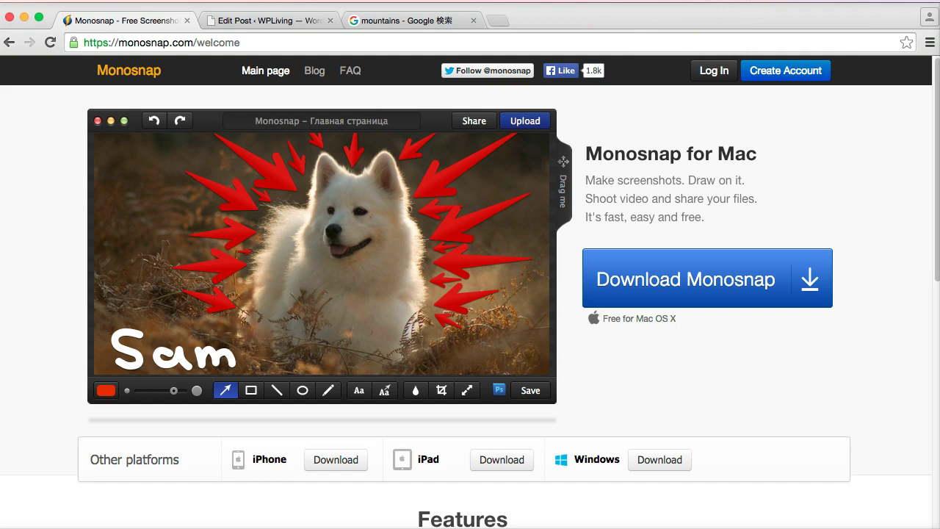
{"action": "left_click", "coordinate": [690, 0]}
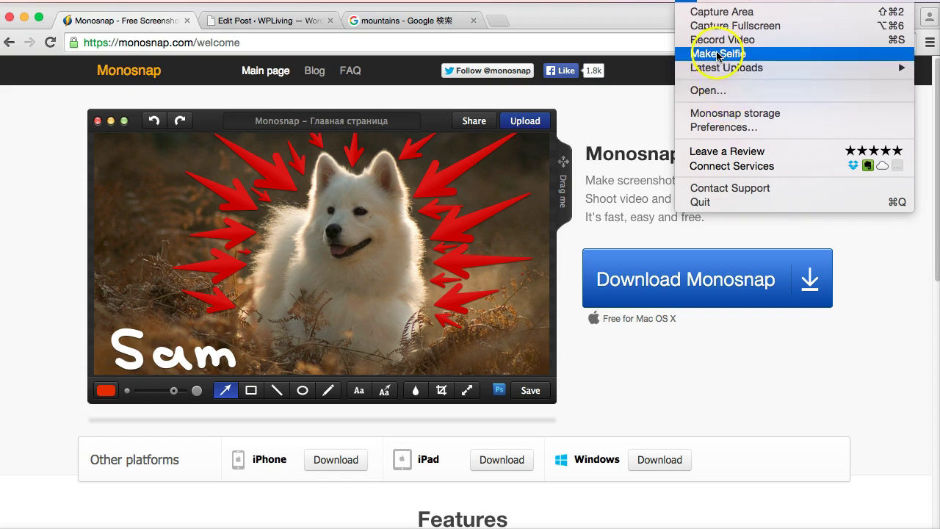
{"action": "left_click", "coordinate": [711, 128]}
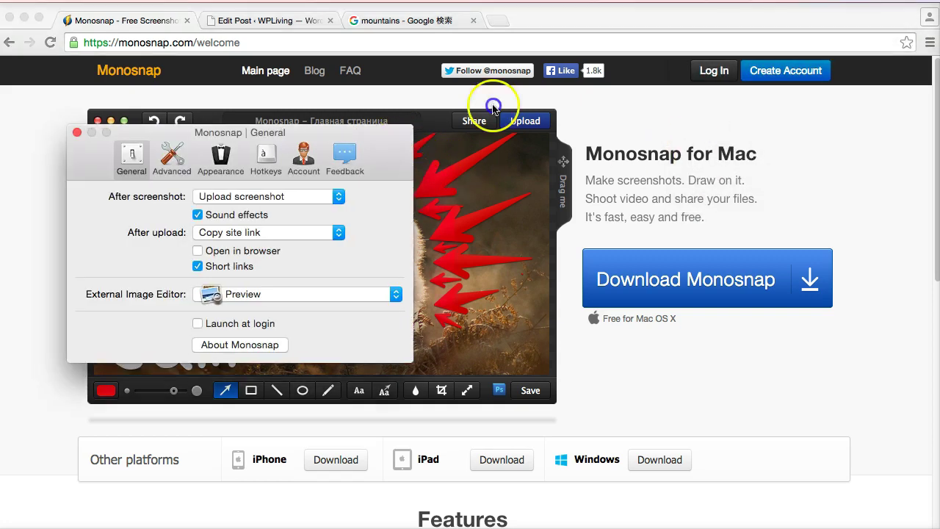
{"action": "left_click_drag", "start_coordinate": [397, 132], "coordinate": [556, 136]}
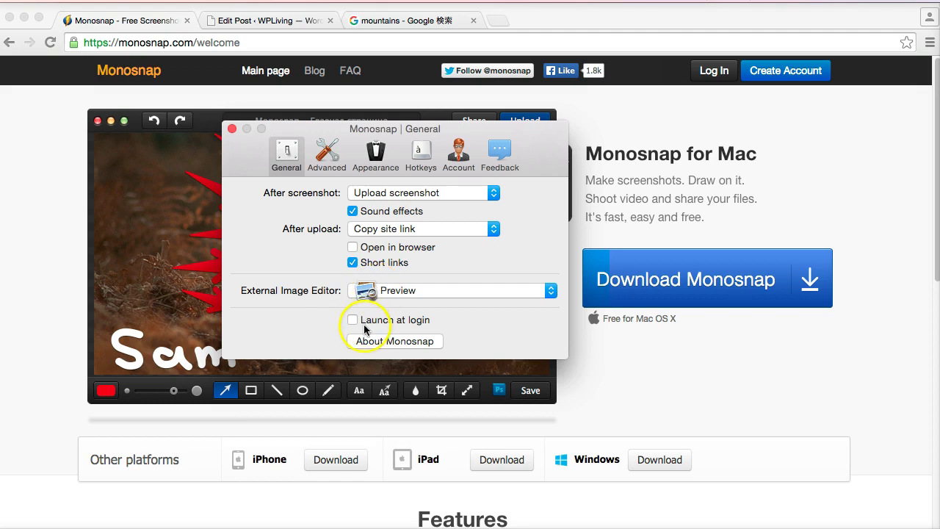
Open Monosnap's Advanced preferences and select the %Y-%m-%d-%M filename template text.
{"action": "left_click", "coordinate": [329, 151]}
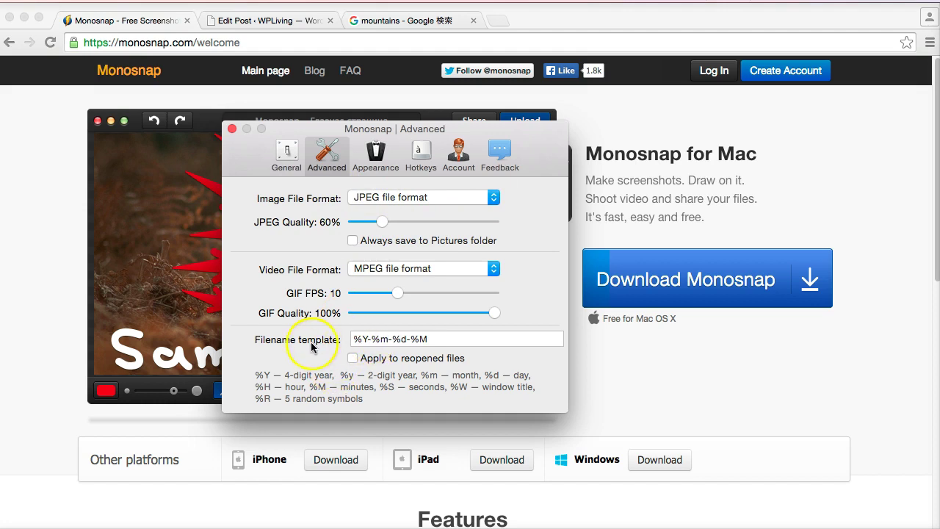
{"action": "left_click", "coordinate": [360, 338]}
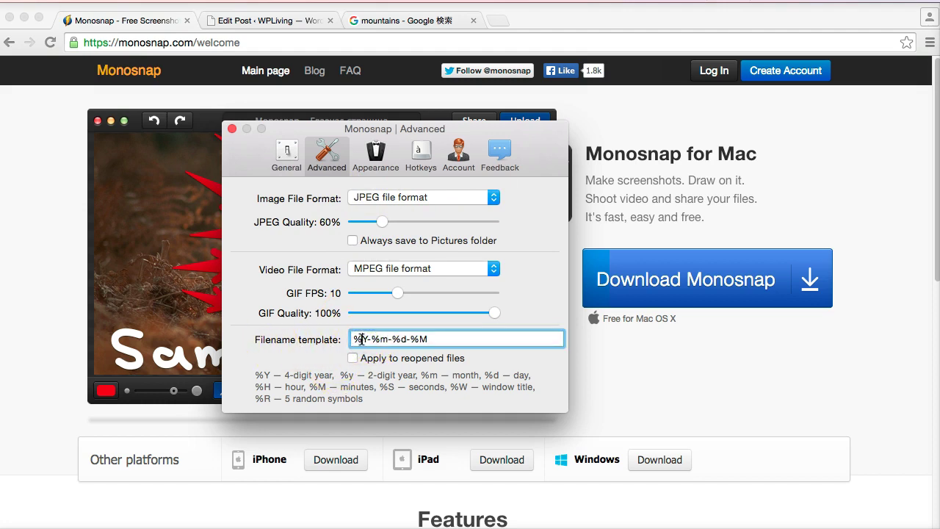
{"action": "left_click", "coordinate": [361, 339]}
{"action": "left_click", "coordinate": [383, 339]}
{"action": "left_click", "coordinate": [402, 338]}
{"action": "left_click", "coordinate": [423, 339]}
{"action": "left_click_drag", "start_coordinate": [424, 338], "coordinate": [356, 339]}
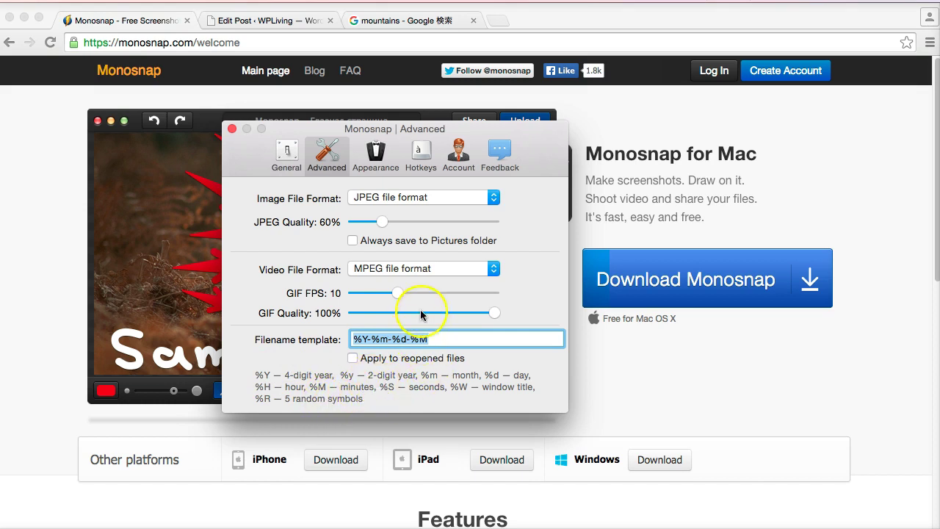
Show Monosnap's Appearance preferences for crop-mode and startup tooltips.
{"action": "left_click", "coordinate": [379, 153]}
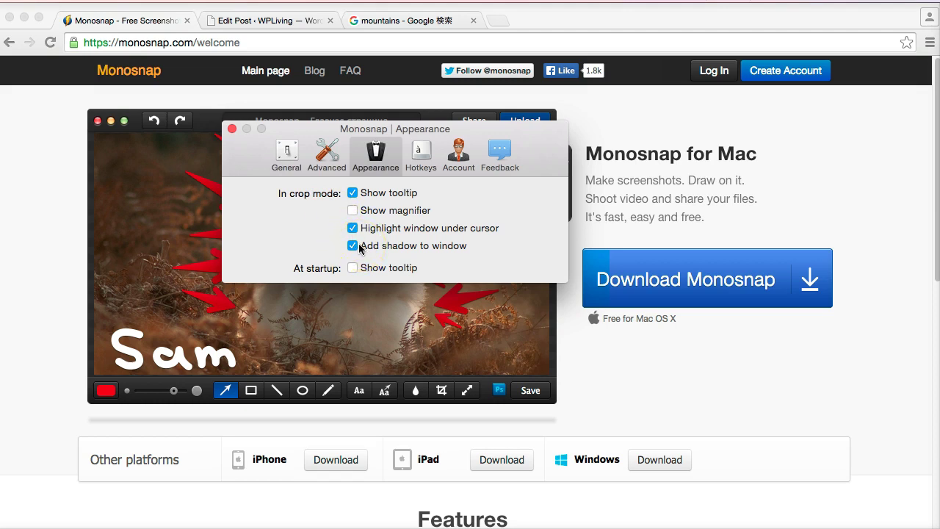
Check the Capture area shortcut under Hotkeys, then show the Account FTP upload settings.
{"action": "left_click", "coordinate": [423, 153]}
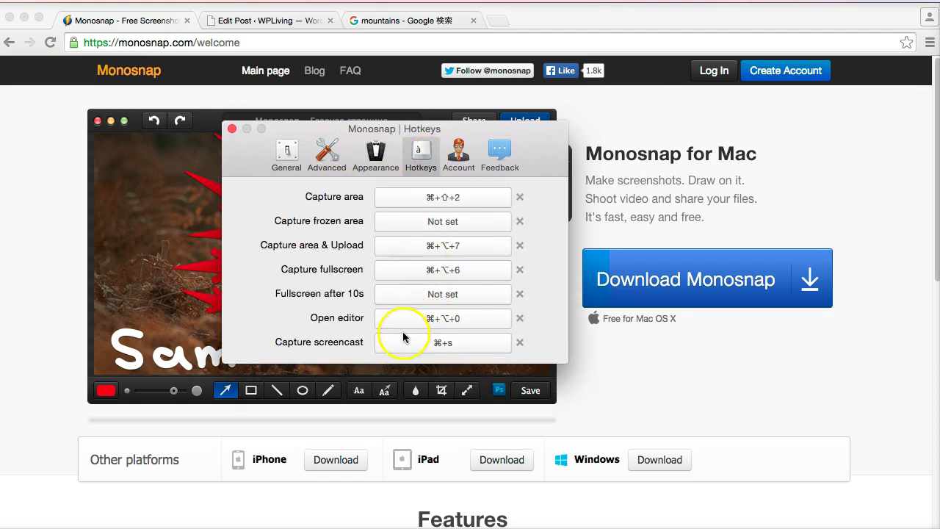
{"action": "left_click", "coordinate": [353, 198]}
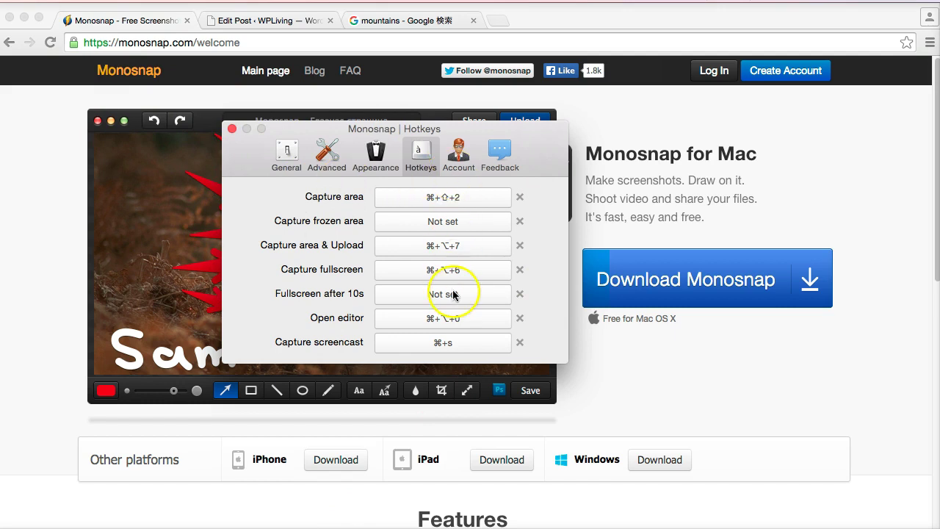
{"action": "left_click", "coordinate": [461, 153]}
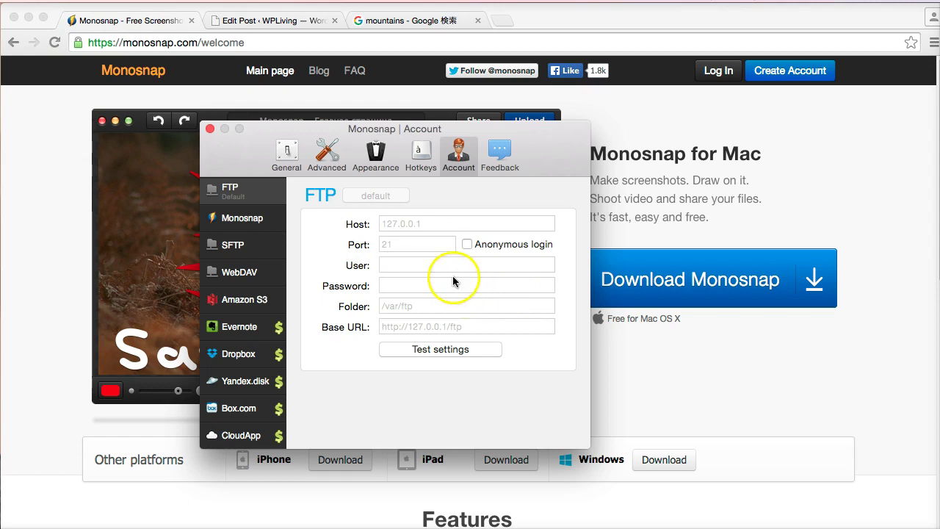
Go through the FTP Host, Port, User, Password, Folder and Base URL fields, then close Preferences.
{"action": "left_click", "coordinate": [401, 225]}
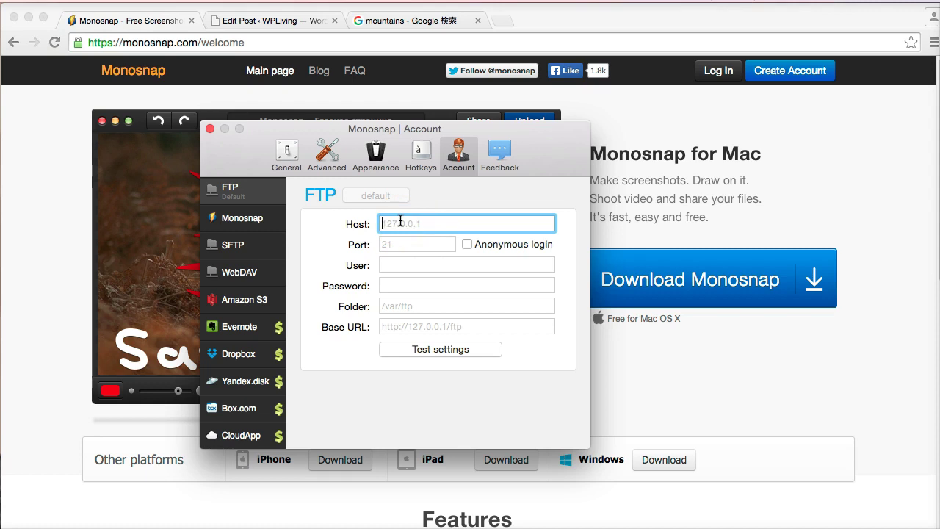
{"action": "left_click", "coordinate": [409, 243]}
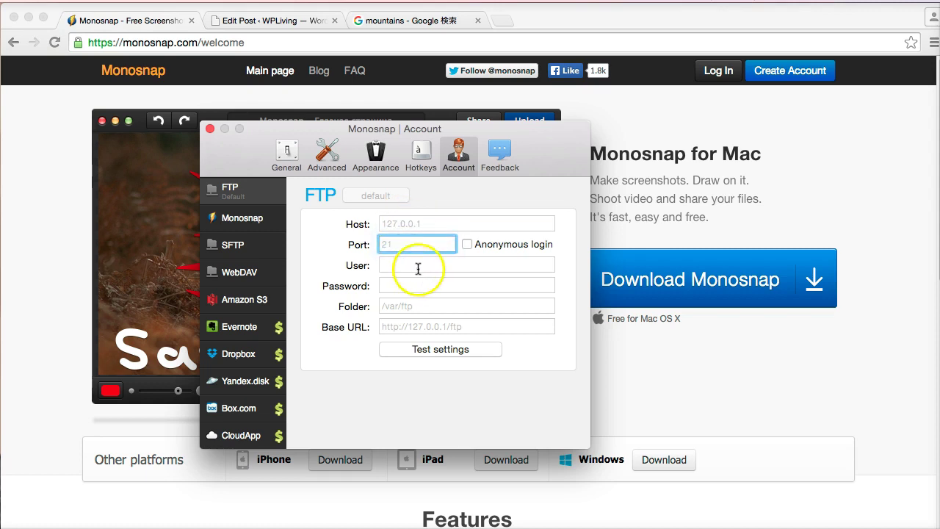
{"action": "left_click", "coordinate": [417, 267]}
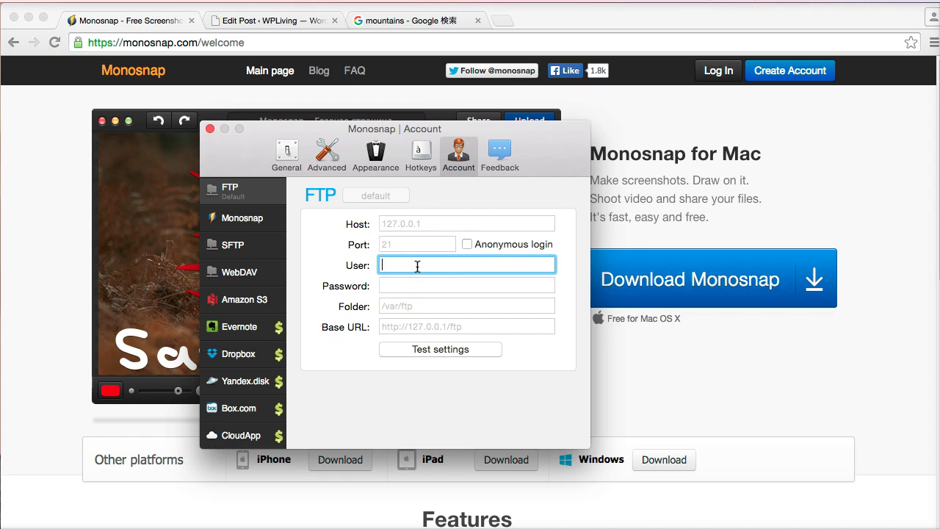
{"action": "left_click", "coordinate": [418, 285]}
{"action": "left_click", "coordinate": [419, 306]}
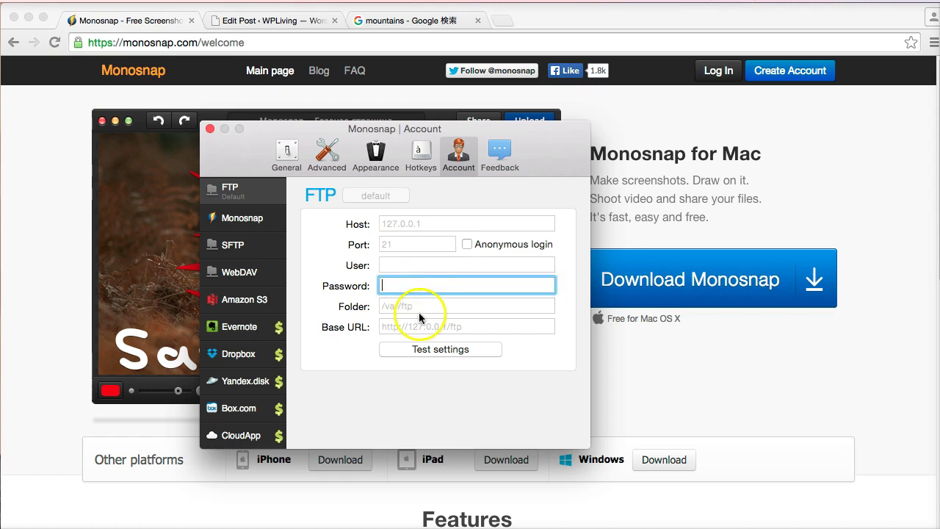
{"action": "left_click", "coordinate": [419, 307]}
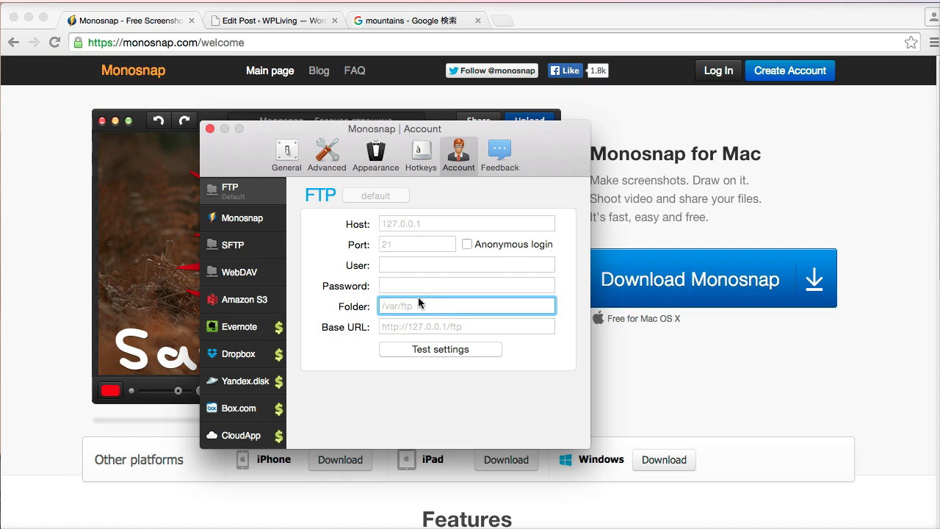
{"action": "left_click", "coordinate": [422, 302]}
{"action": "left_click", "coordinate": [430, 326]}
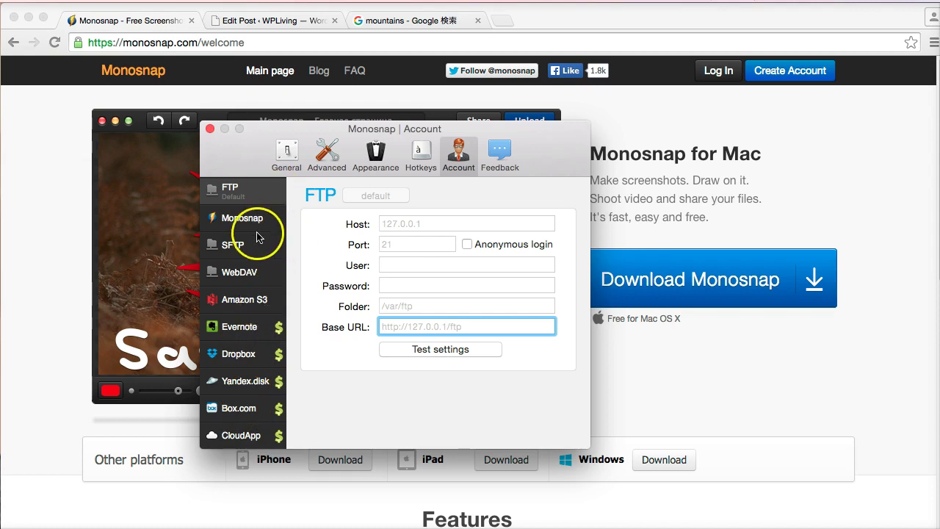
{"action": "left_click", "coordinate": [210, 128]}
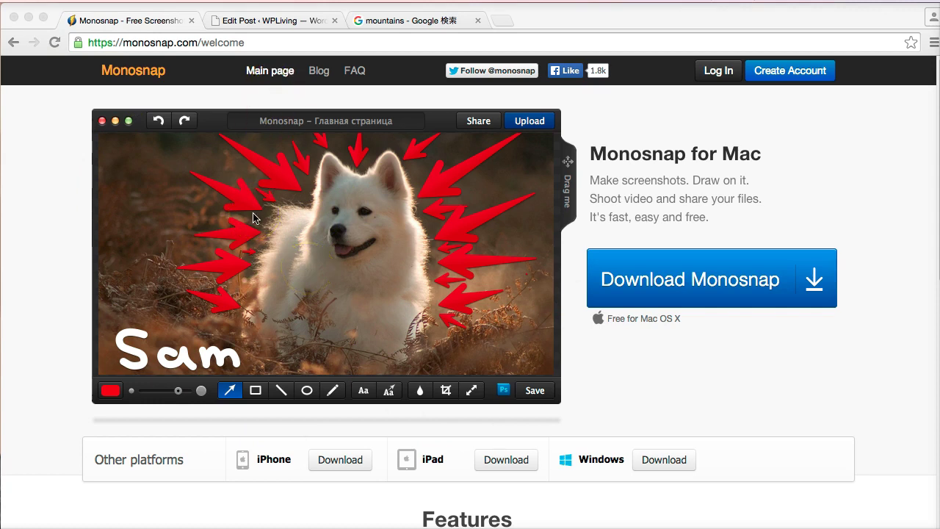
{"action": "right_click", "coordinate": [255, 235]}
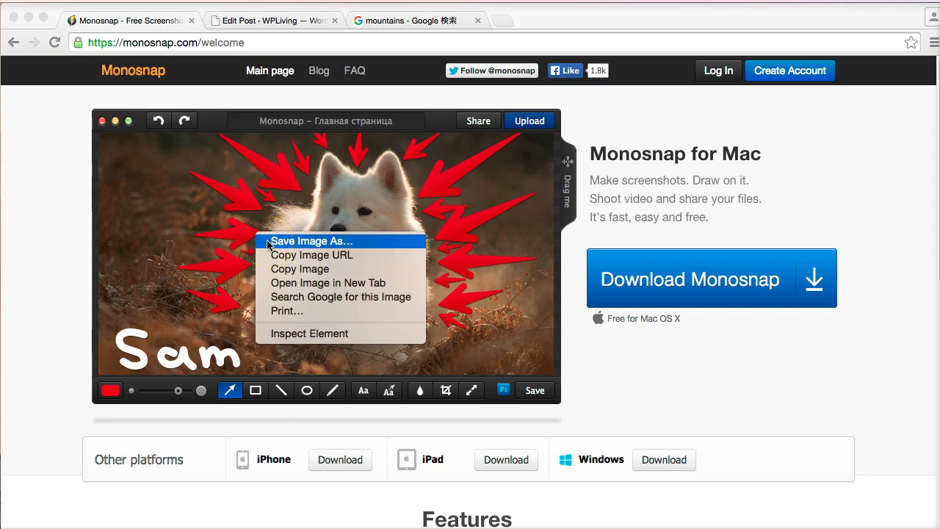
{"action": "left_click", "coordinate": [273, 20]}
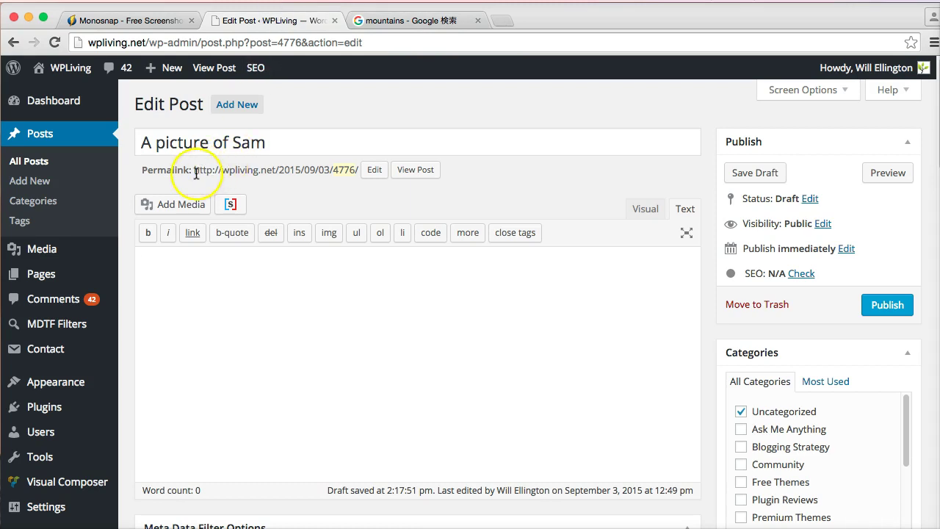
{"action": "left_click", "coordinate": [184, 214]}
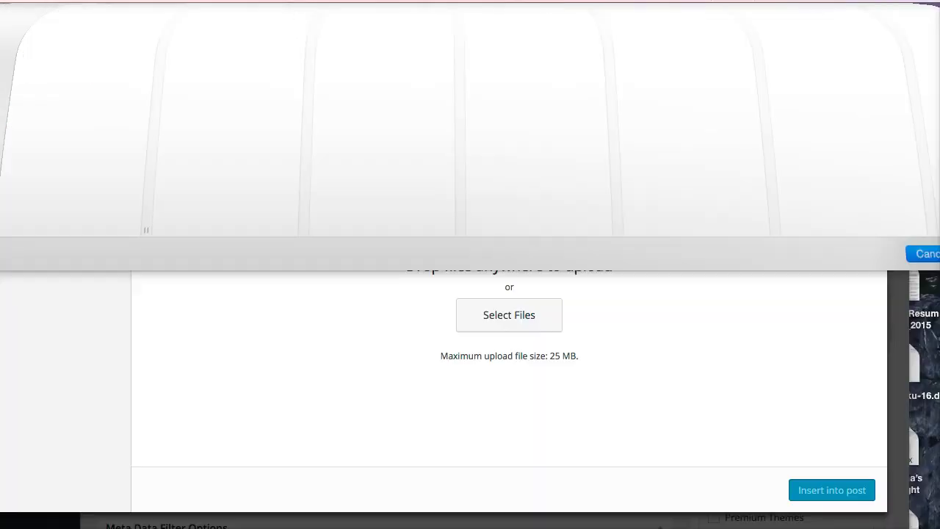
{"action": "left_click", "coordinate": [906, 96]}
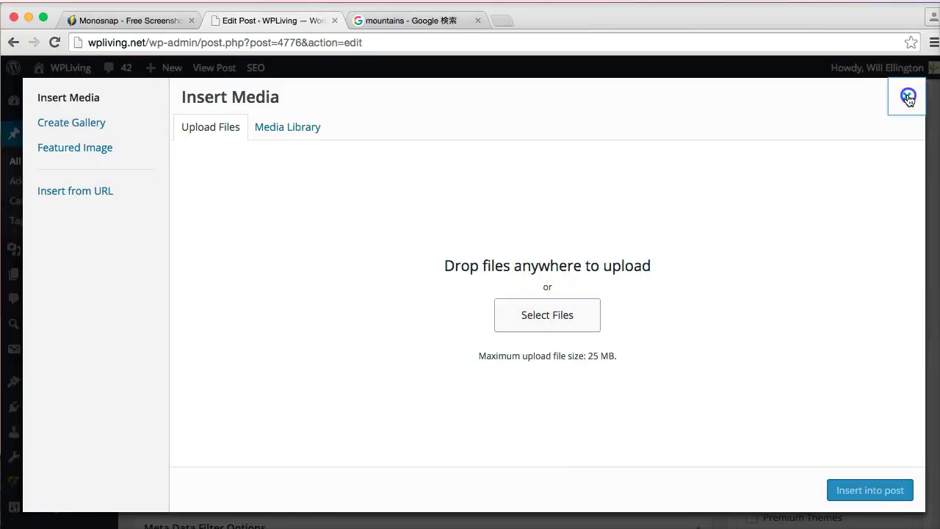
{"action": "left_click", "coordinate": [128, 28]}
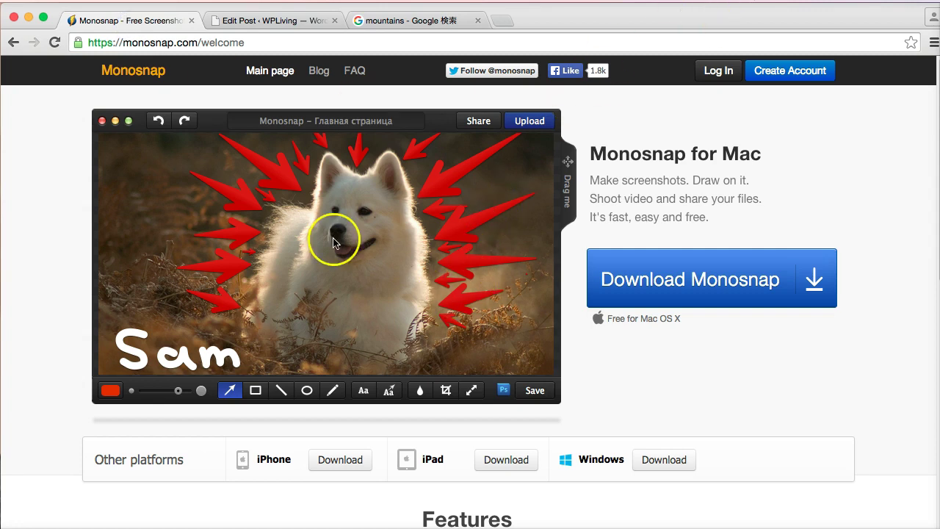
Capture and upload the annotated dog image area with Monosnap's capture hotkey.
{"action": "key", "text": "super+shift+5"}
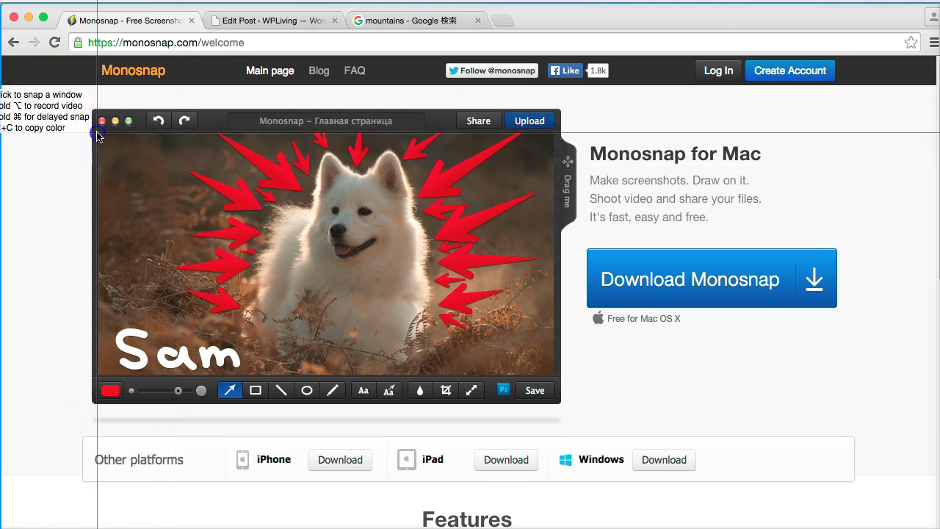
{"action": "left_click_drag", "start_coordinate": [98, 136], "coordinate": [550, 377]}
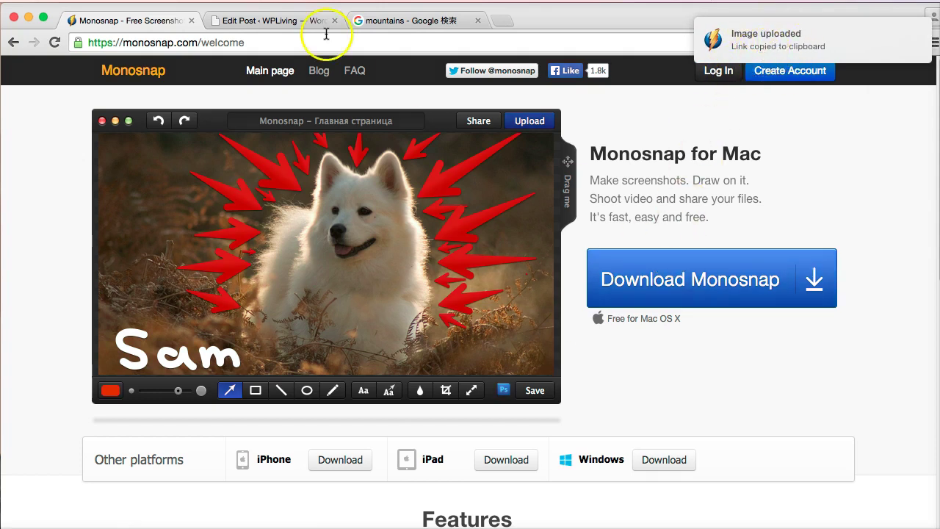
{"action": "left_click", "coordinate": [269, 20]}
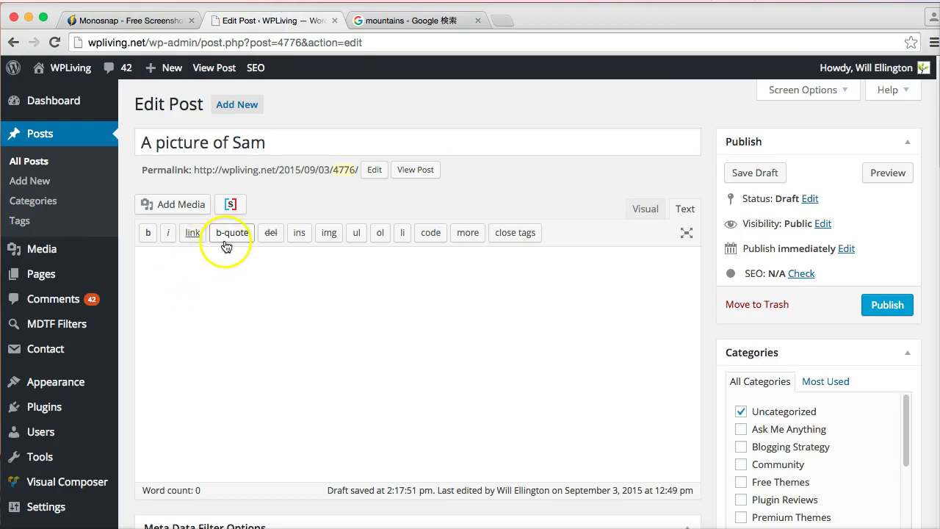
{"action": "left_click", "coordinate": [329, 232]}
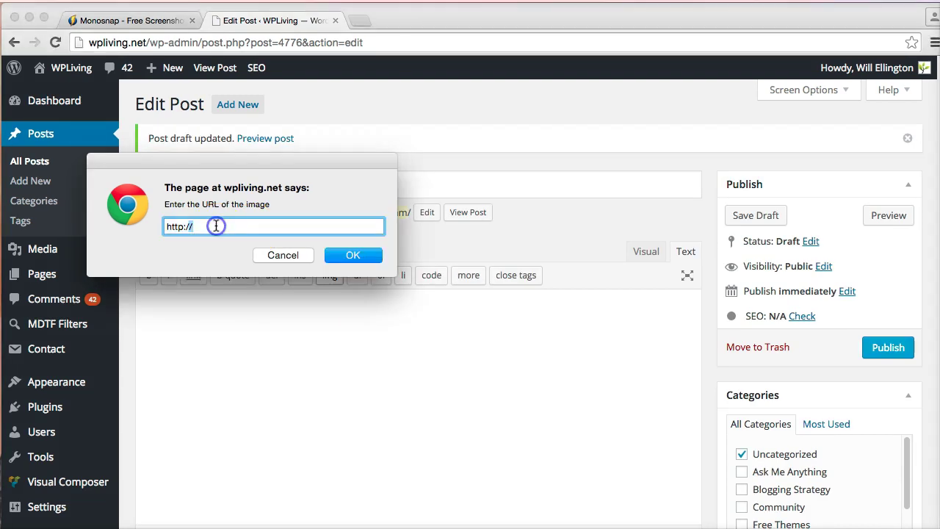
{"action": "type", "text": "http://take.ms/K9FYJ"}
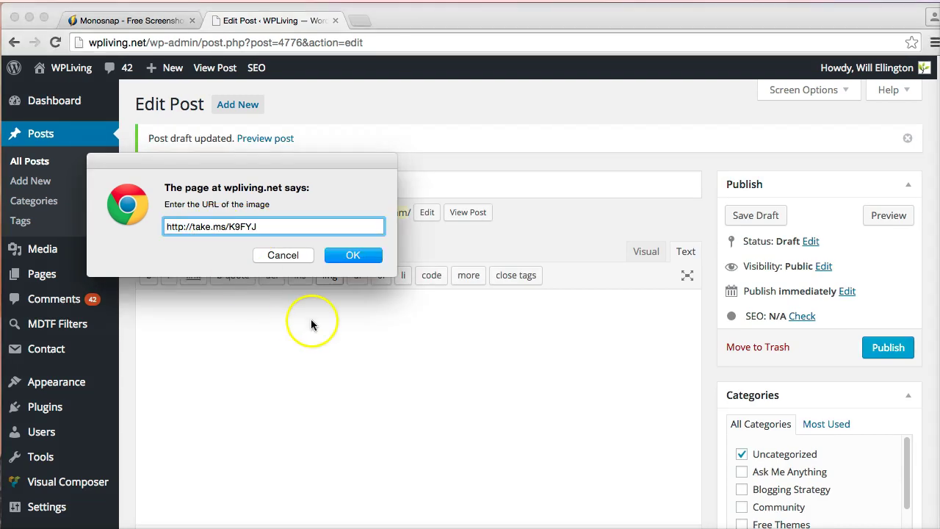
{"action": "left_click", "coordinate": [344, 272]}
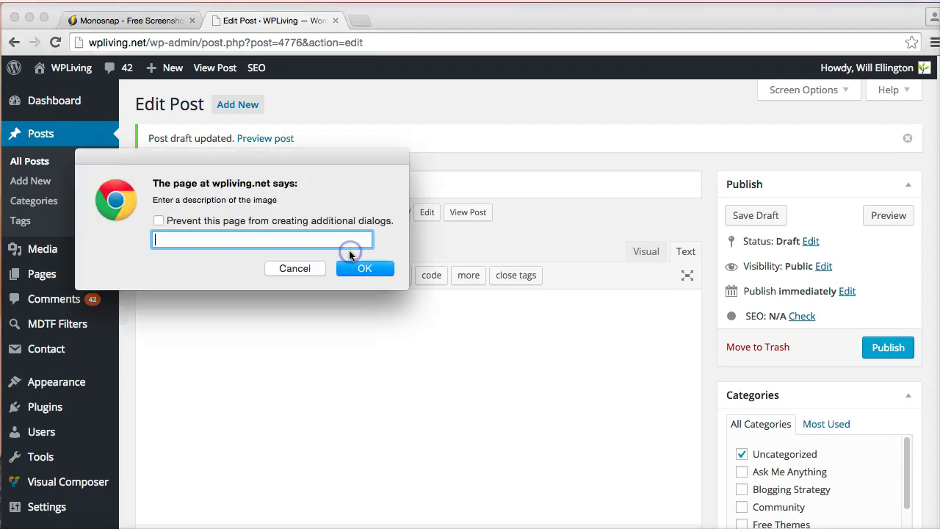
{"action": "type", "text": "Sam"}
{"action": "key", "text": "Return"}
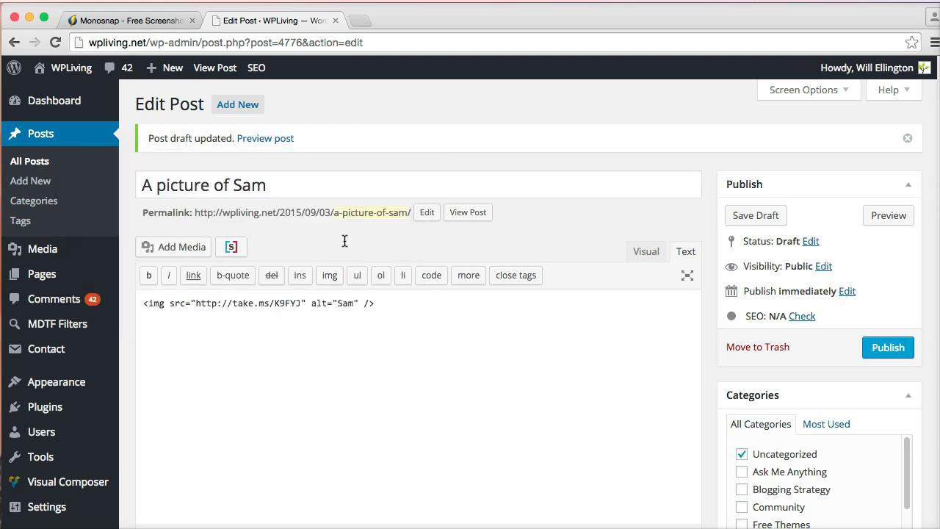
Preview 'A picture of Sam' in a new tab and check the annotated dog image appears.
{"action": "left_click", "coordinate": [897, 216]}
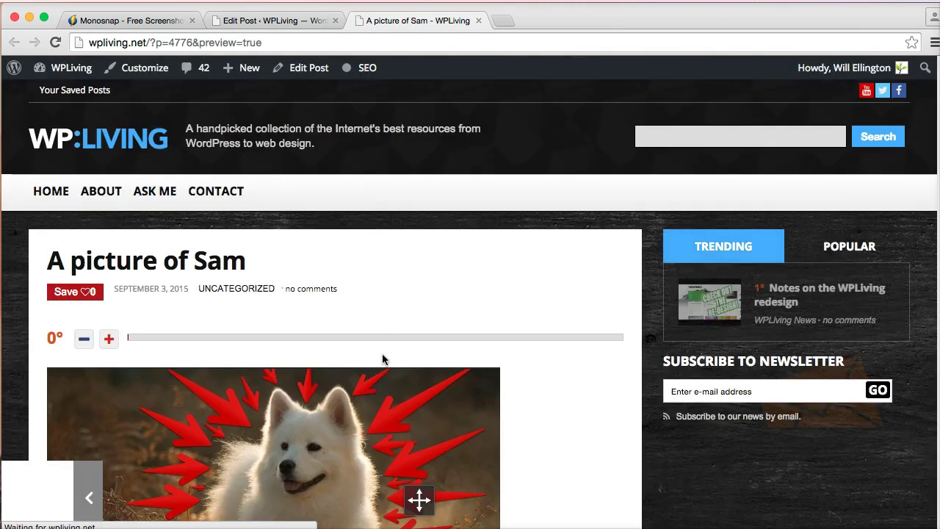
{"action": "scroll", "coordinate": [453, 338], "scroll_direction": "down", "scroll_amount": 4}
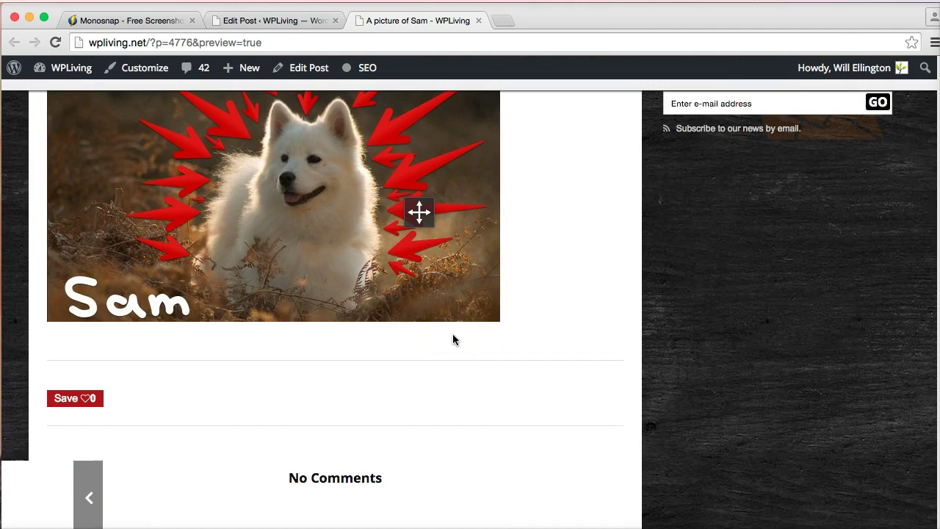
{"action": "scroll", "coordinate": [453, 335], "scroll_direction": "up", "scroll_amount": 2}
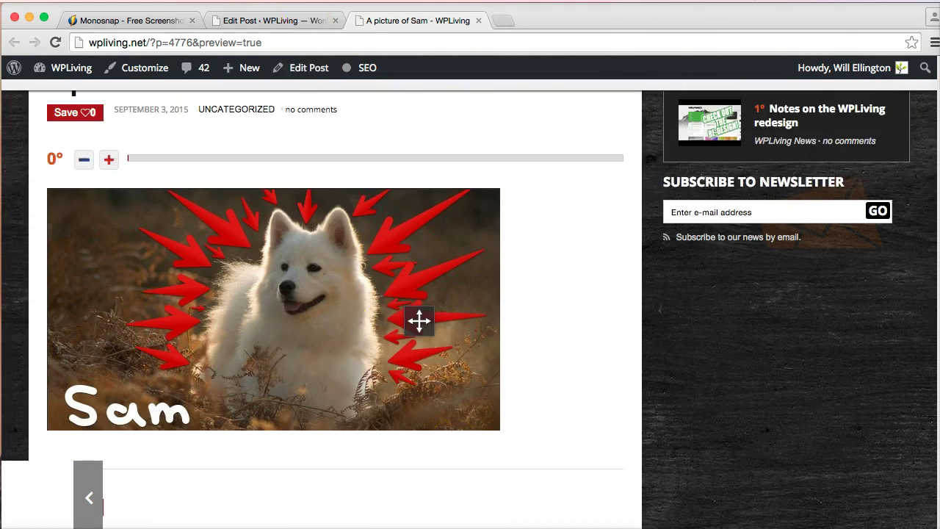
{"action": "left_click", "coordinate": [283, 20]}
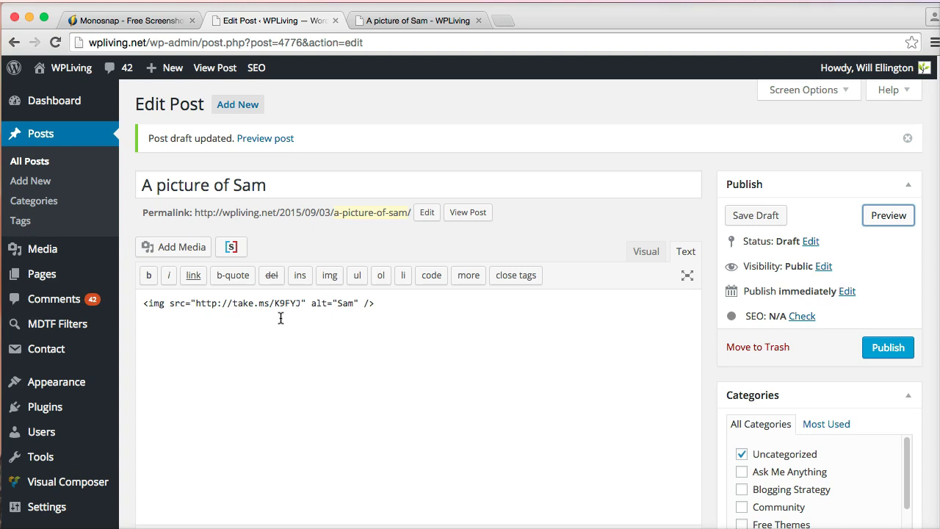
{"action": "left_click", "coordinate": [383, 21]}
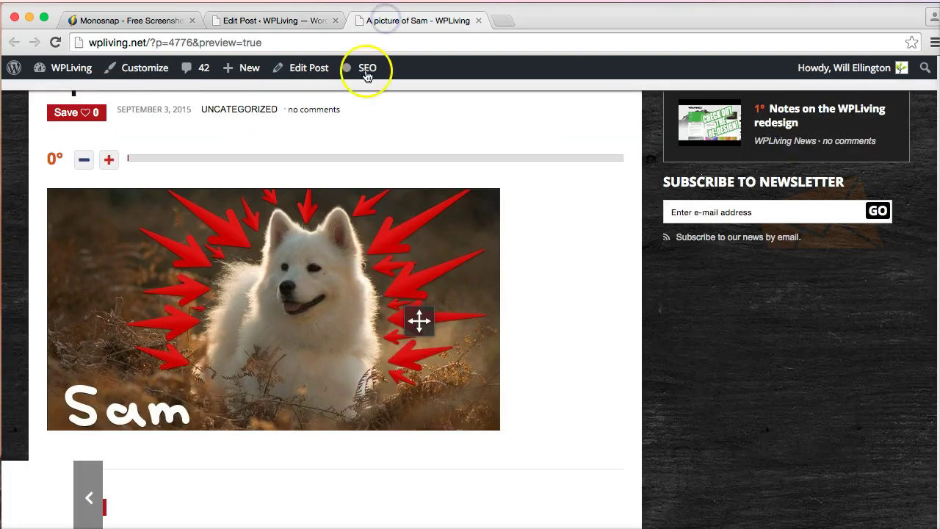
{"action": "scroll", "coordinate": [259, 156], "scroll_direction": "up", "scroll_amount": 1}
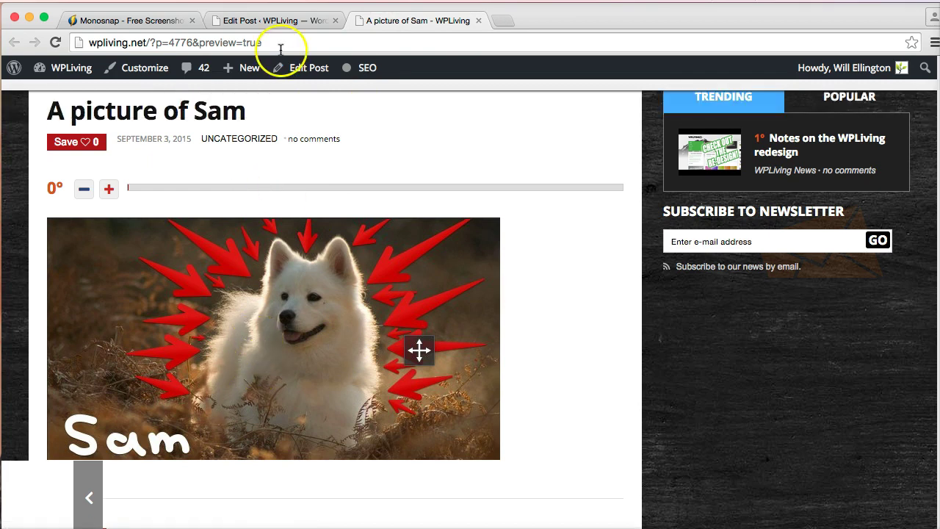
{"action": "left_click", "coordinate": [268, 21]}
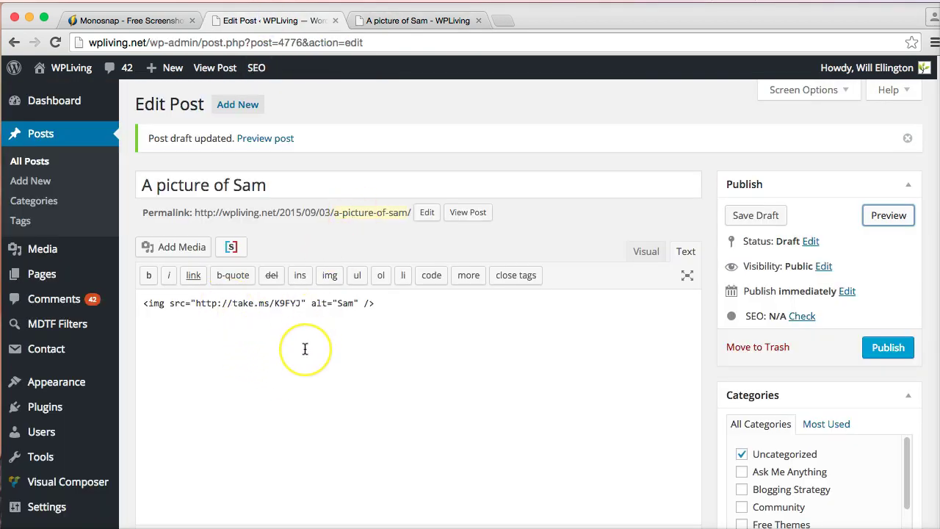
{"action": "left_click", "coordinate": [364, 40]}
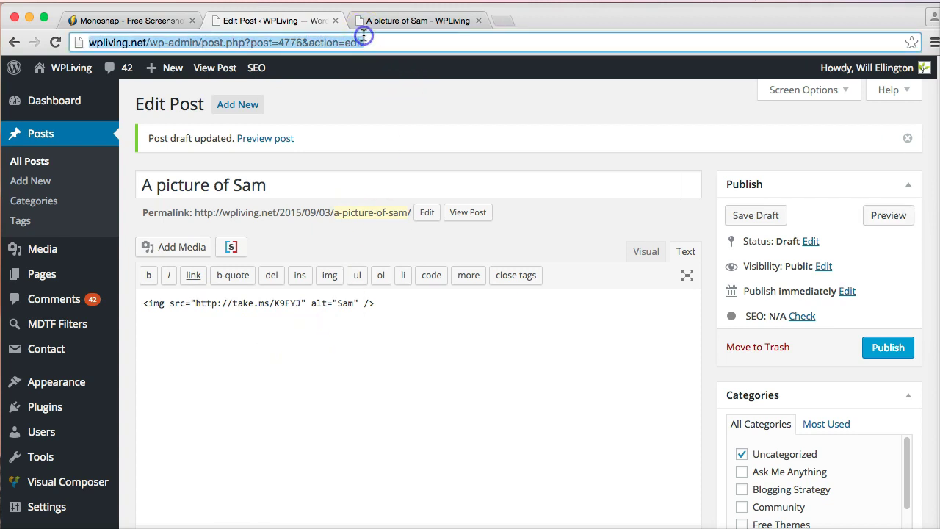
{"action": "type", "text": "http://take.ms/K9FYJ"}
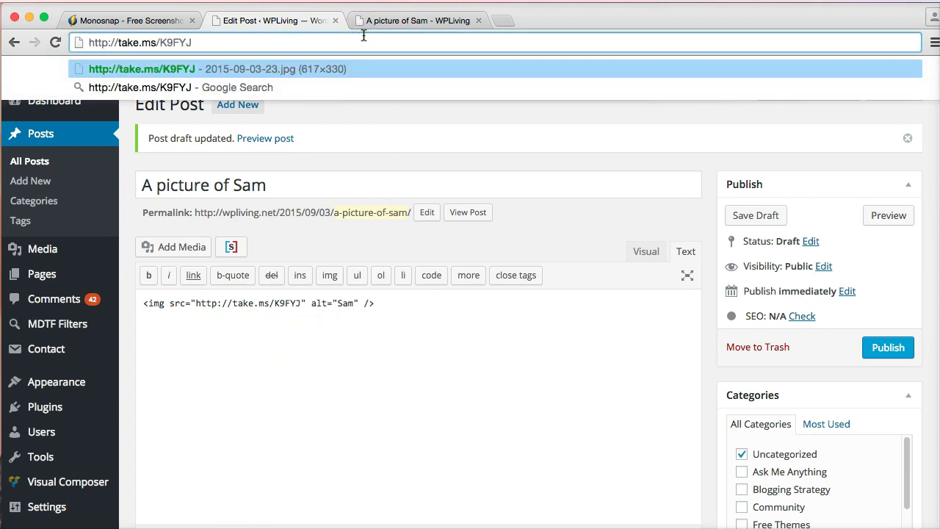
{"action": "key", "text": "Return"}
{"action": "left_click", "coordinate": [327, 373]}
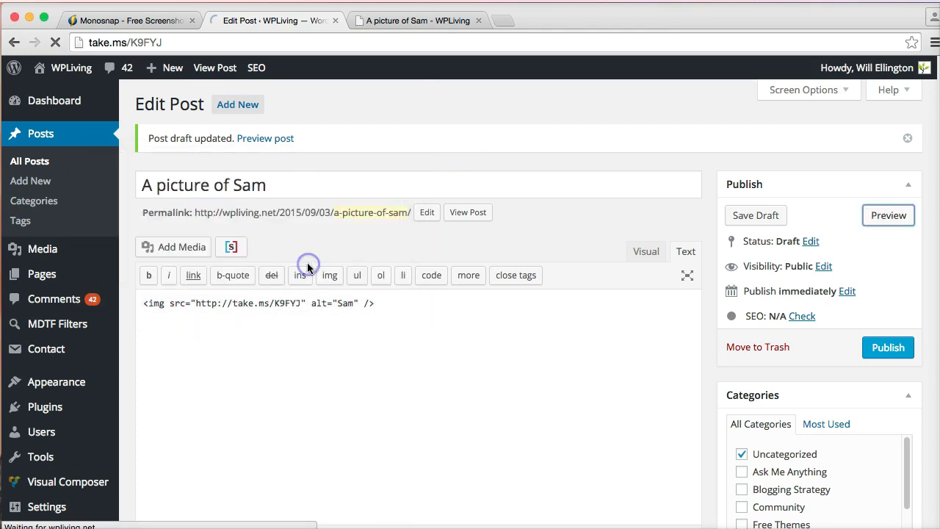
Close the post preview tab and return to the Monosnap website tab.
{"action": "left_click", "coordinate": [448, 21]}
{"action": "left_click", "coordinate": [478, 21]}
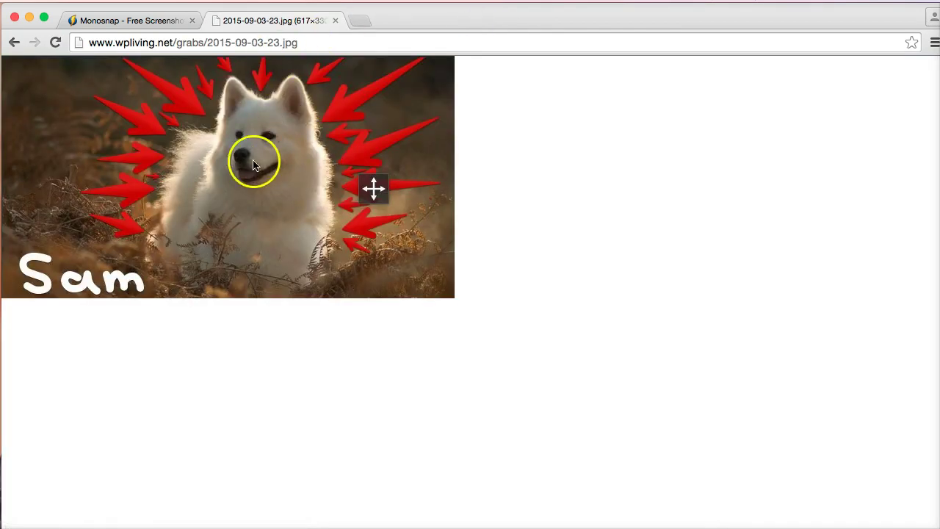
{"action": "left_click", "coordinate": [259, 256]}
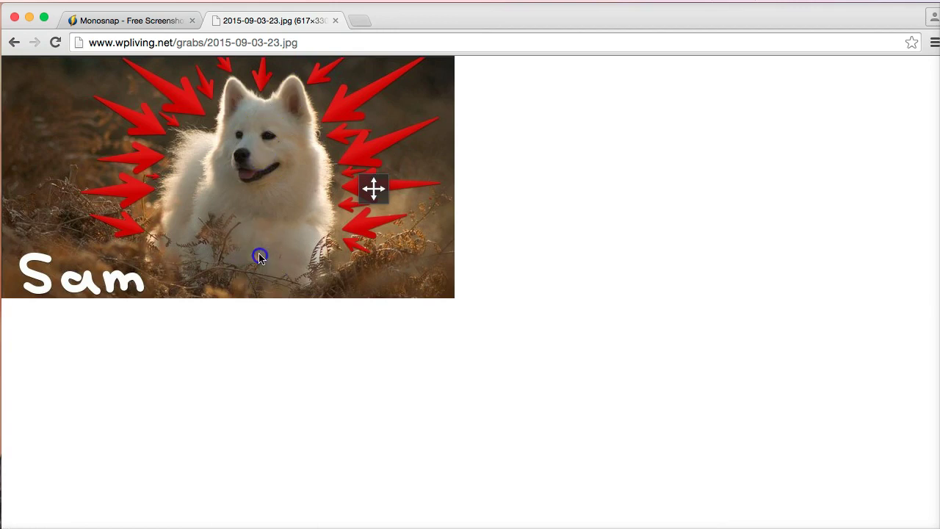
{"action": "left_click", "coordinate": [136, 21]}
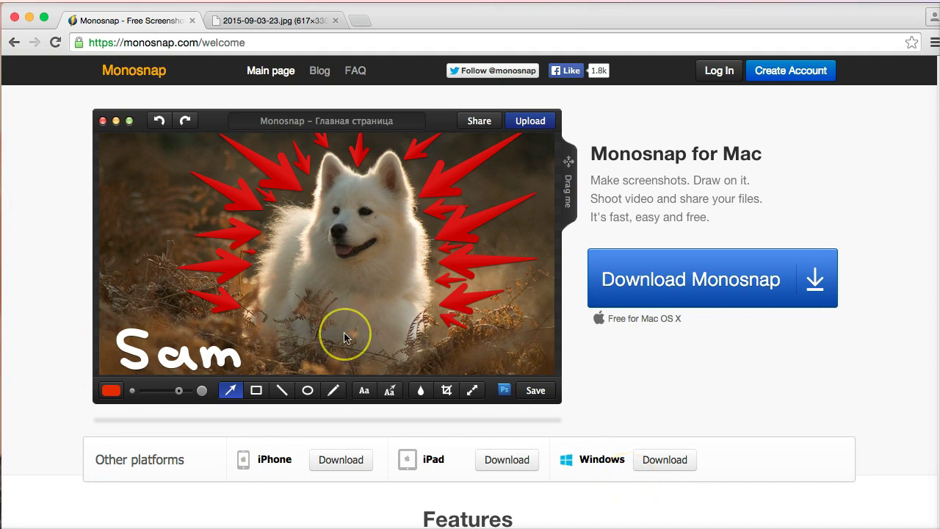
{"action": "scroll", "coordinate": [344, 332], "scroll_direction": "down", "scroll_amount": 1}
{"action": "scroll", "coordinate": [344, 338], "scroll_direction": "down", "scroll_amount": 5}
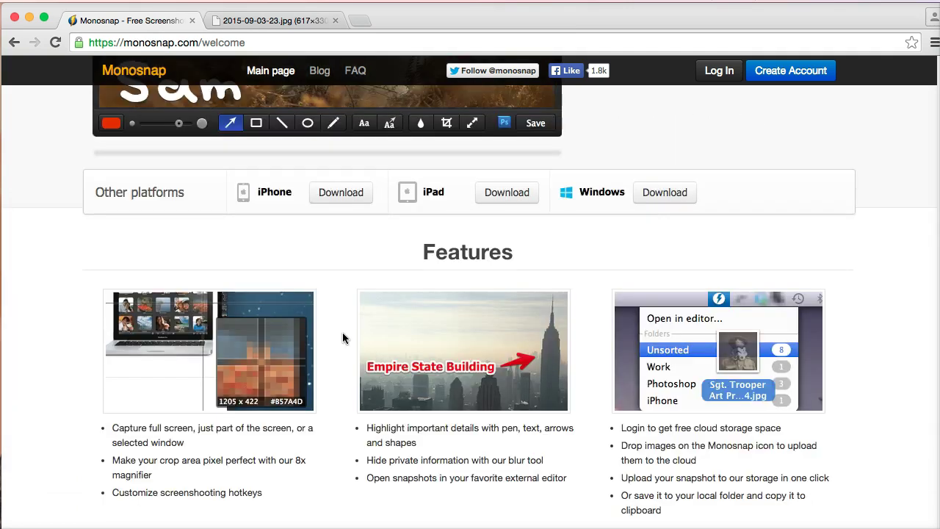
{"action": "scroll", "coordinate": [342, 338], "scroll_direction": "up", "scroll_amount": 5}
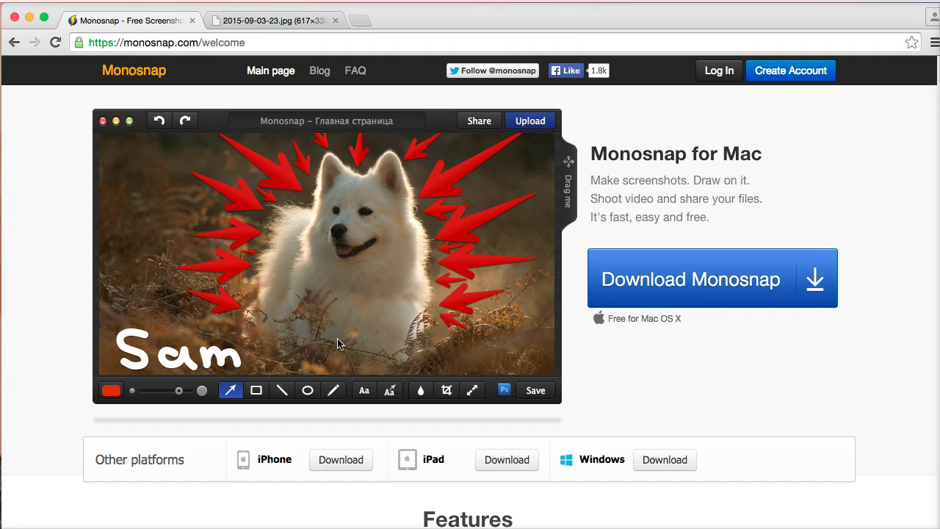
{"action": "scroll", "coordinate": [338, 344], "scroll_direction": "down", "scroll_amount": 6}
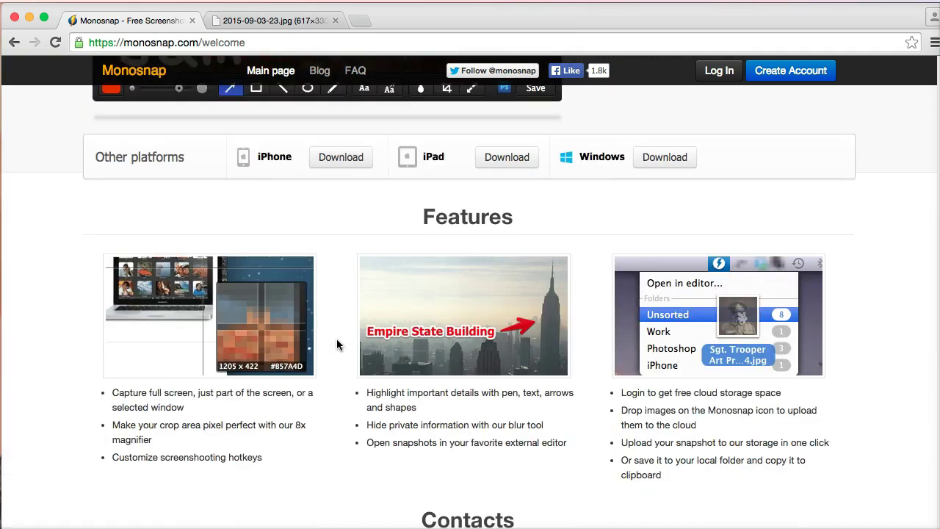
{"action": "scroll", "coordinate": [338, 344], "scroll_direction": "down", "scroll_amount": 1}
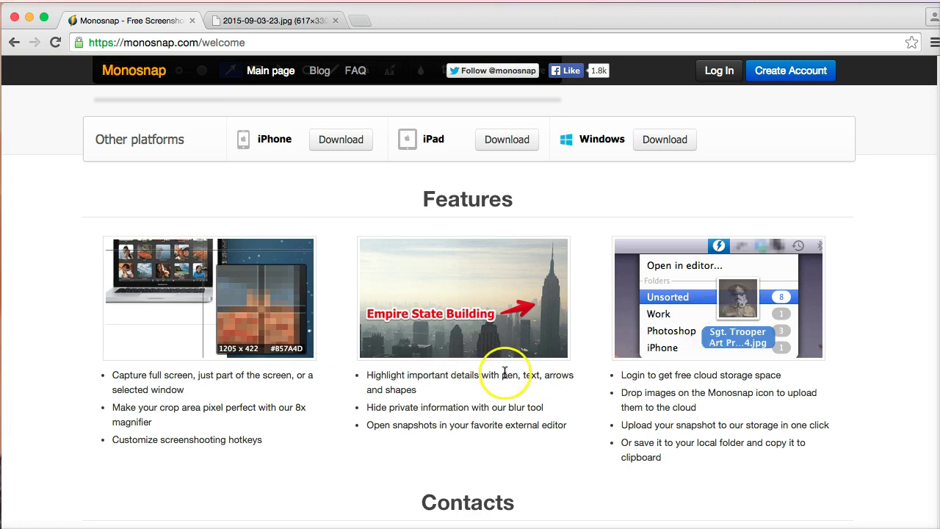
{"action": "scroll", "coordinate": [503, 373], "scroll_direction": "down", "scroll_amount": 2}
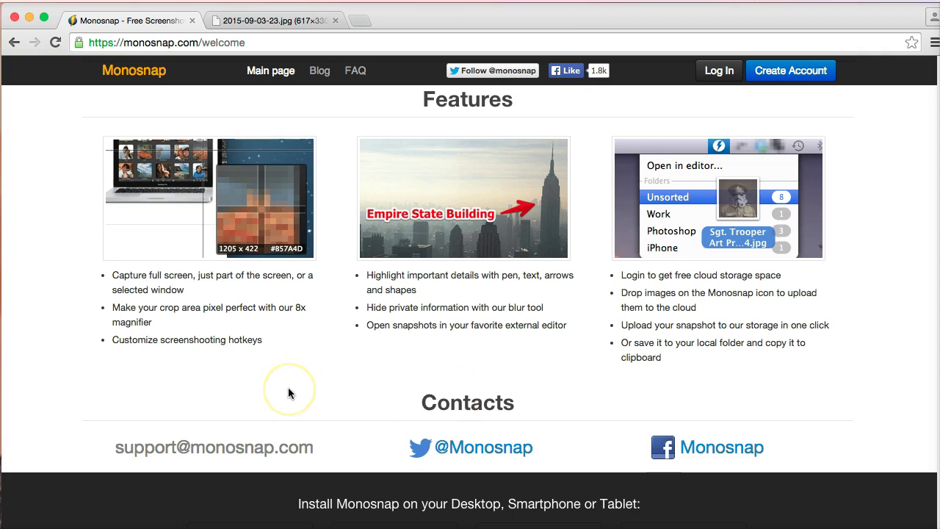
{"action": "scroll", "coordinate": [287, 389], "scroll_direction": "up", "scroll_amount": 10}
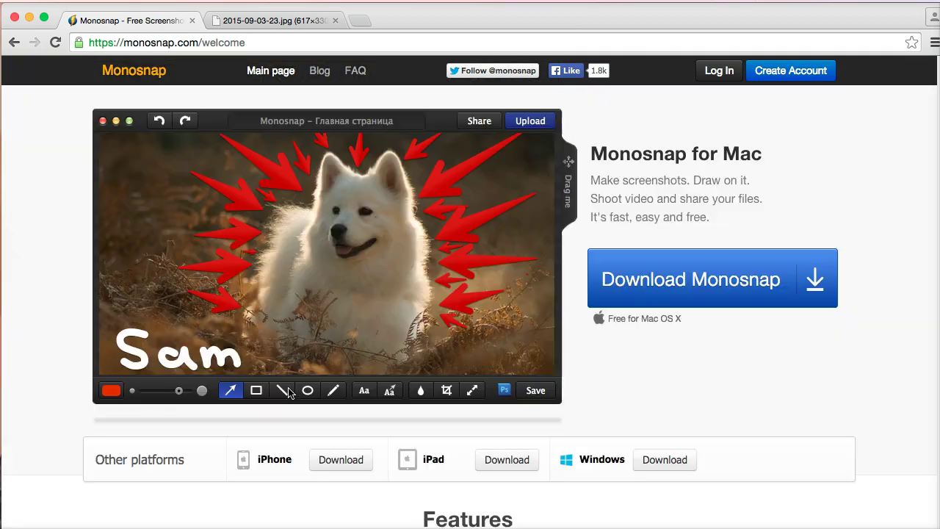